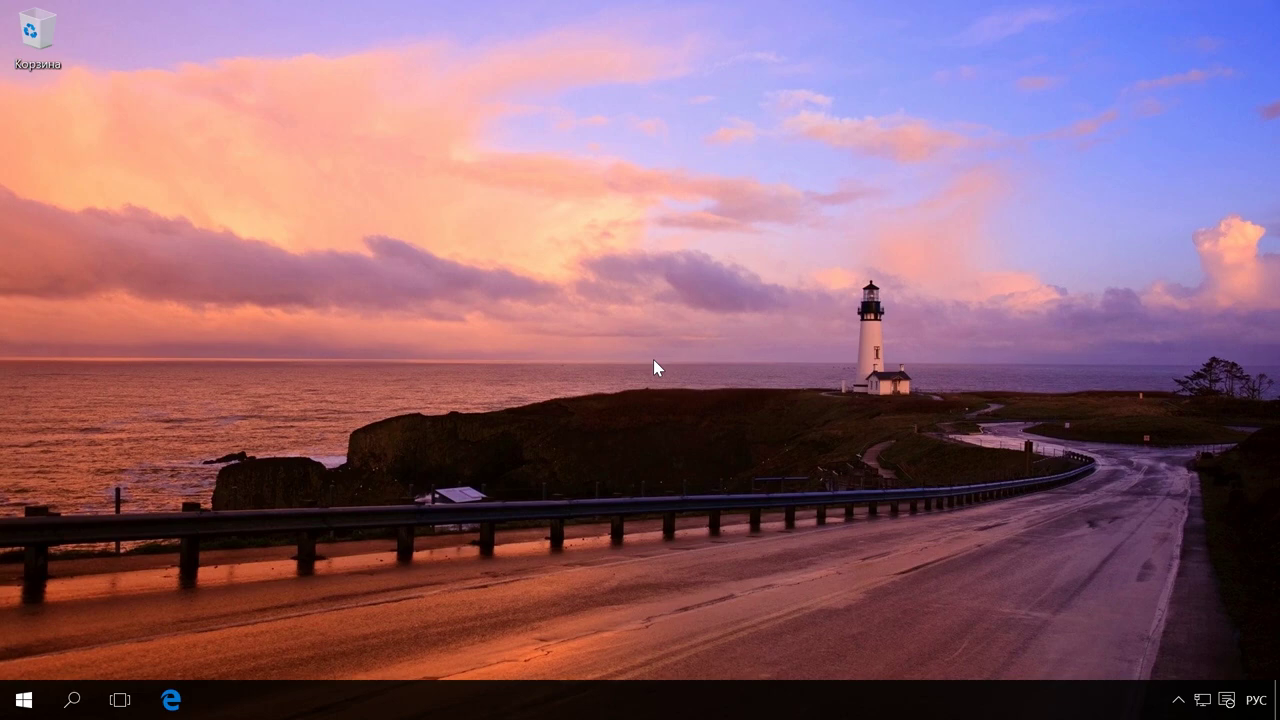
- Open Device Manager, inspect the standard SATA AHCI controller among the IDE ATA/ATAPI controllers, and close the window
right_click(23, 700)
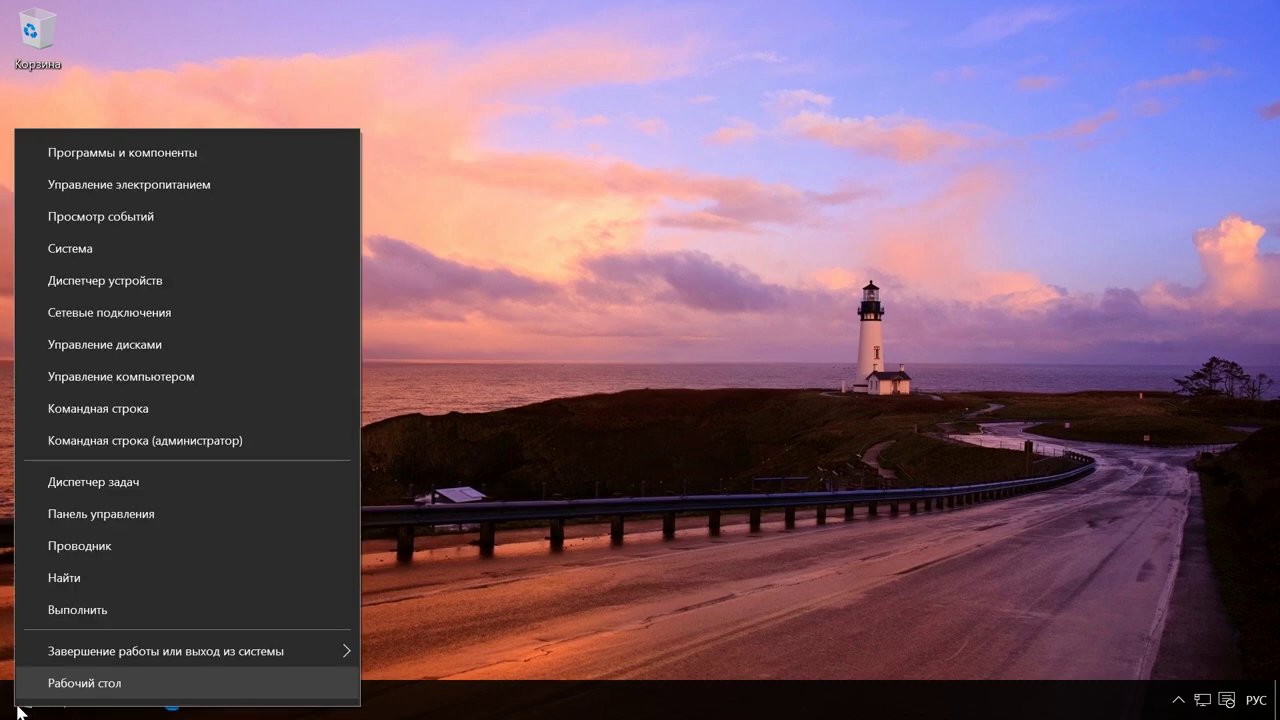
click(152, 282)
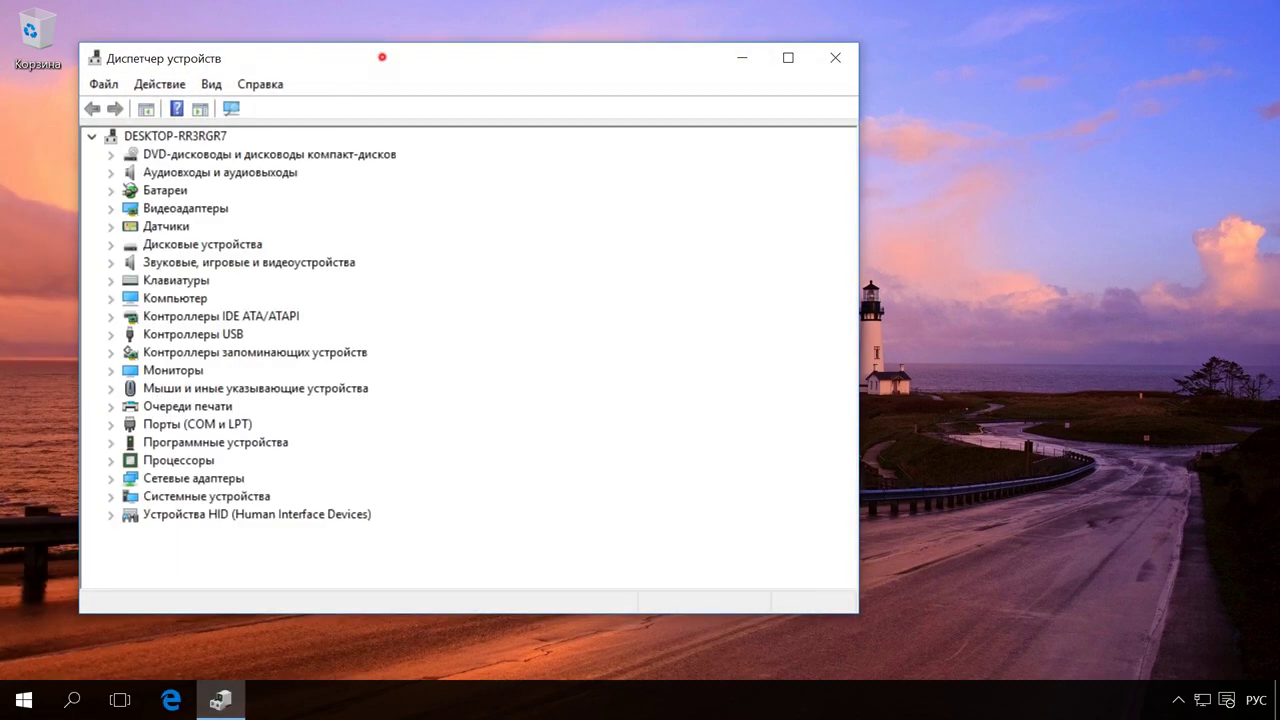
drag(380, 57, 602, 71)
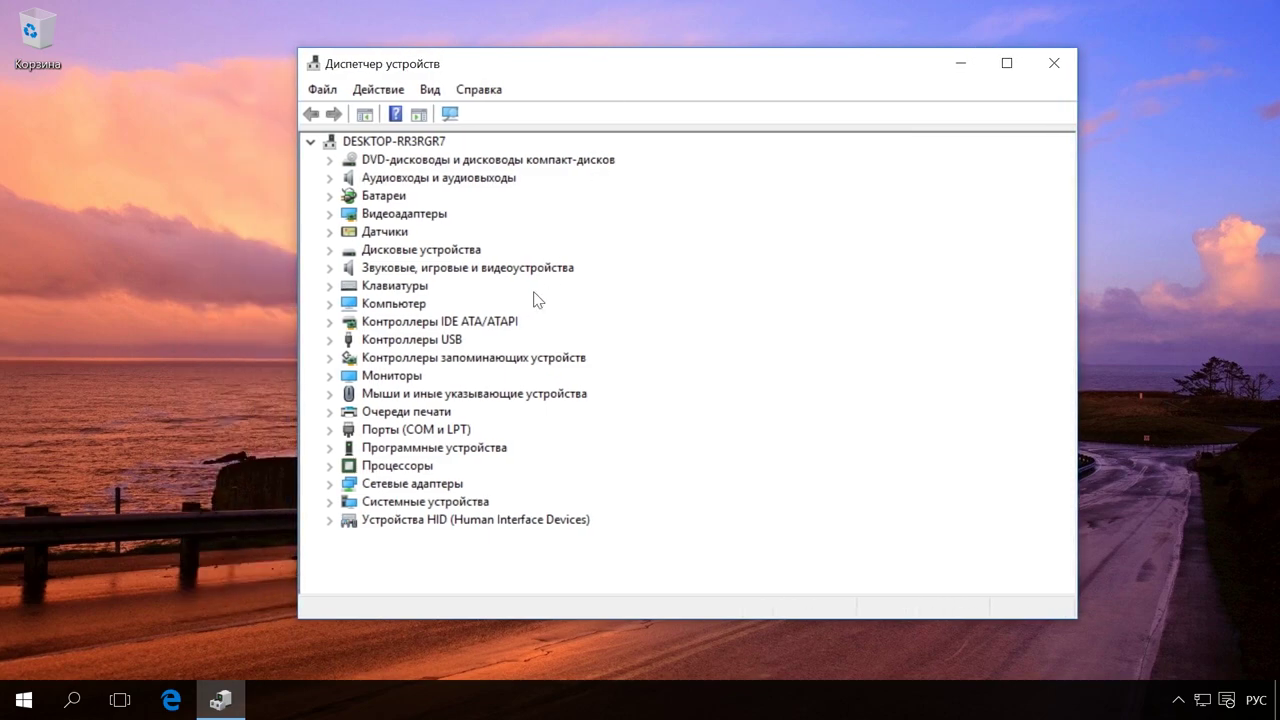
click(325, 325)
click(327, 322)
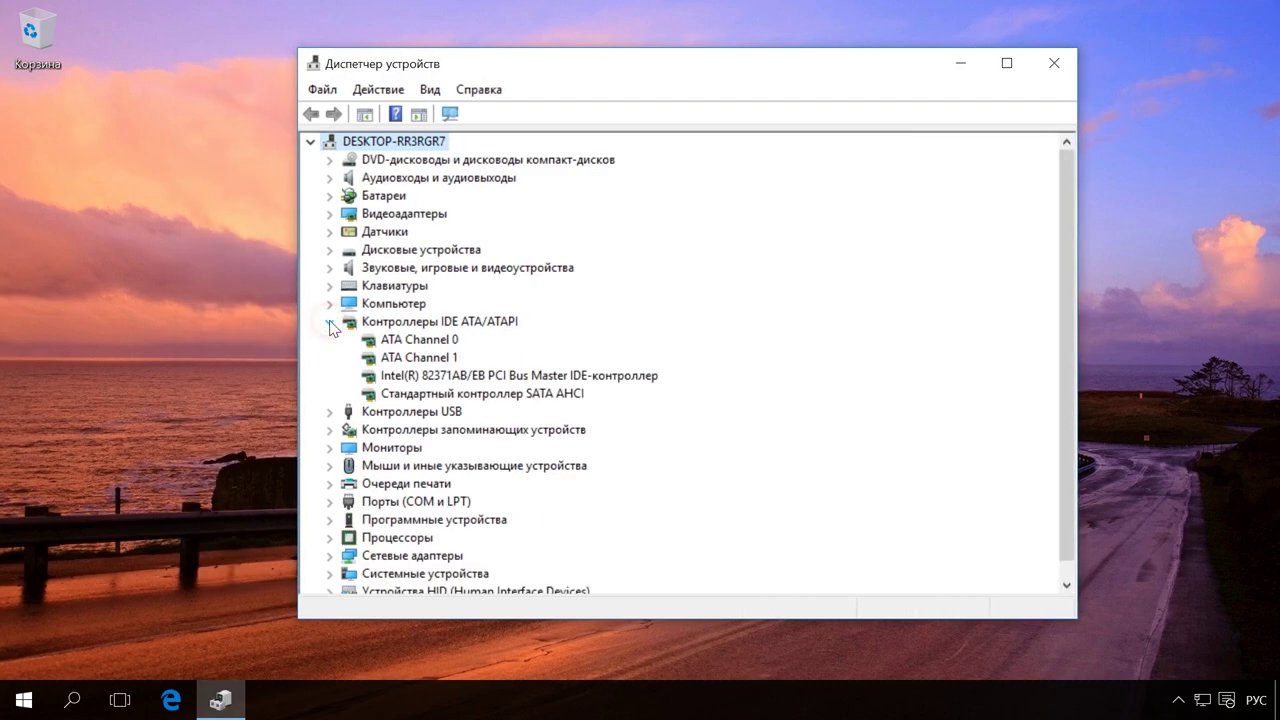
click(550, 396)
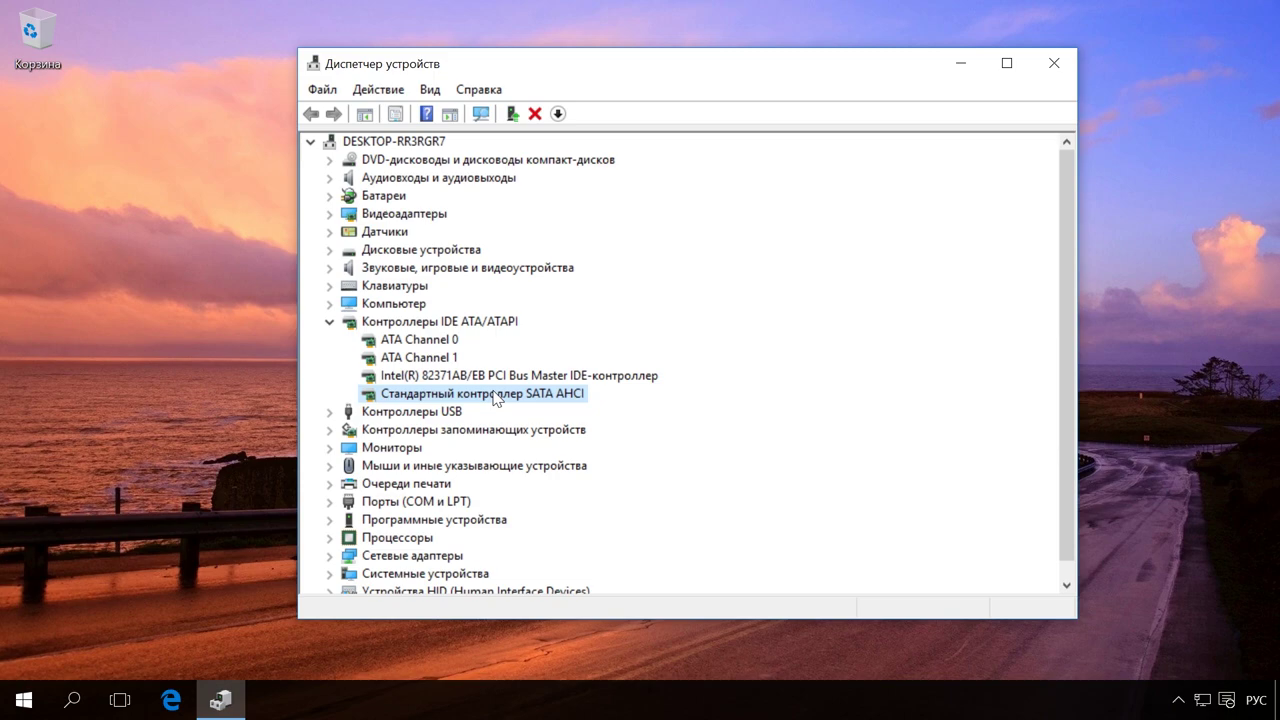
click(1053, 63)
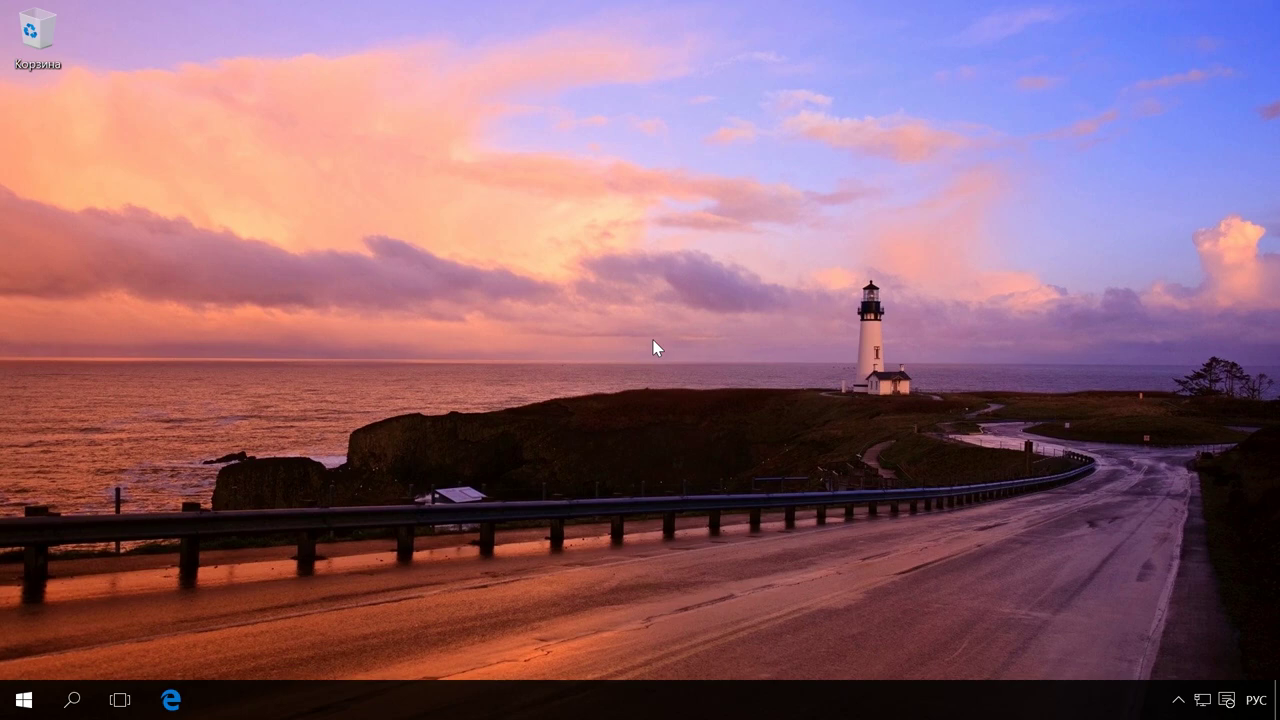
key(Tab)
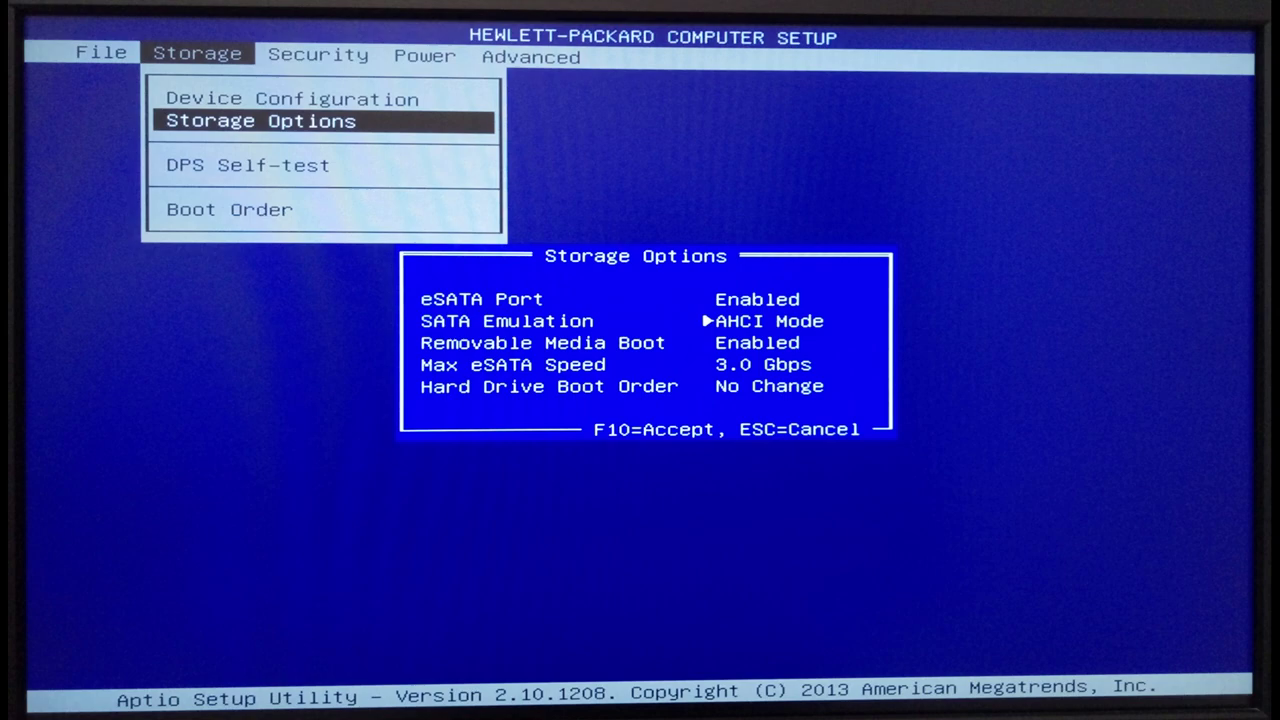
key(Left)
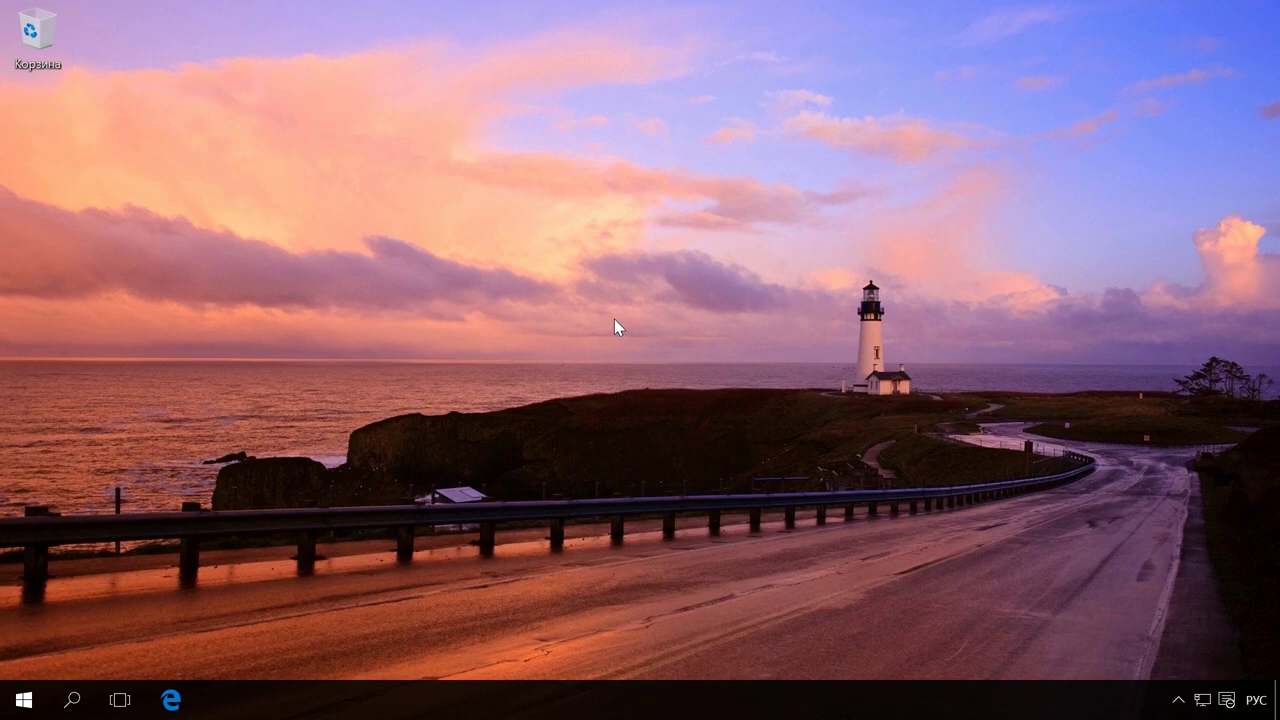
- Switch the input language to English and launch the Registry Editor by running regedit
key(alt+shift)
key(super+r)
click(176, 563)
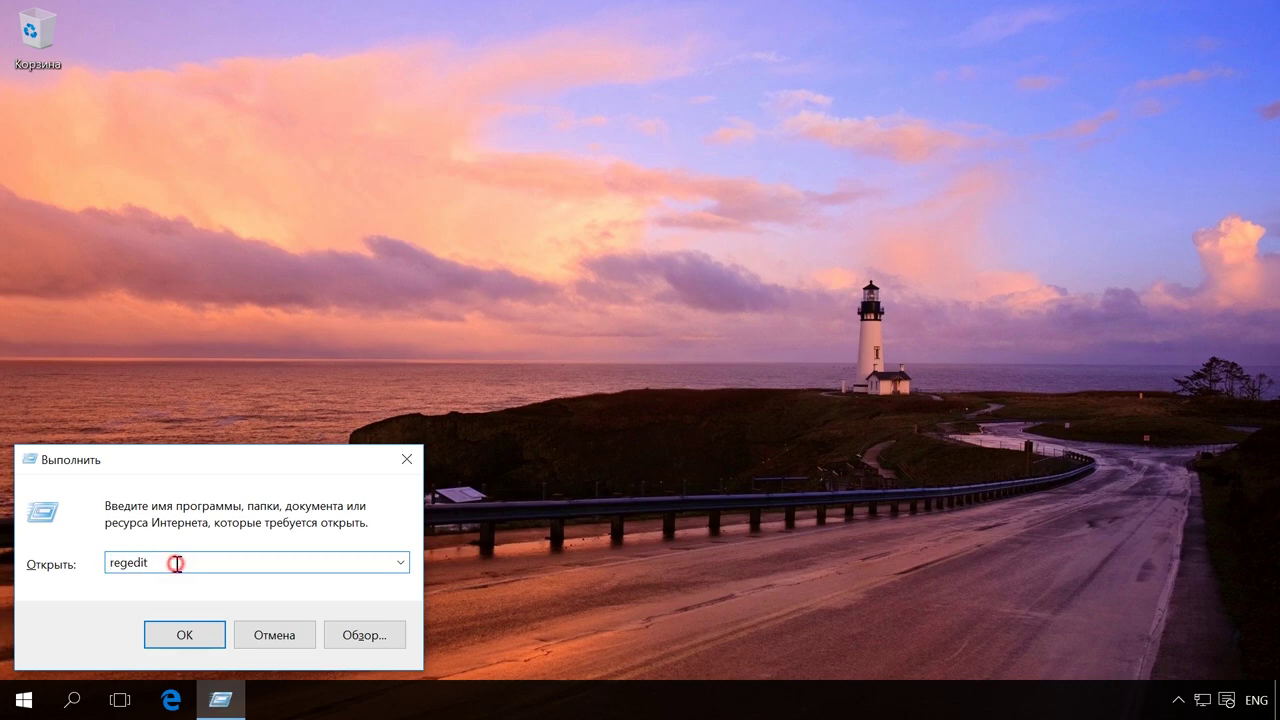
click(194, 634)
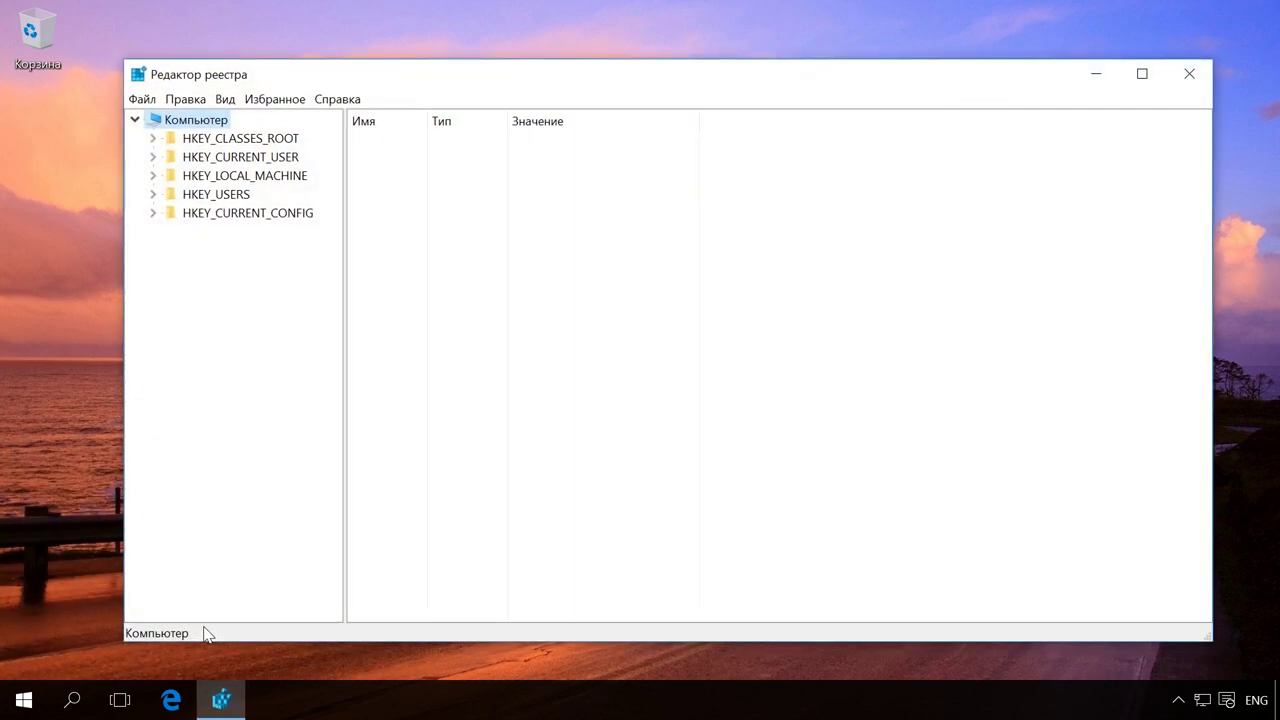
- Expand HKEY_LOCAL_MACHINE\SYSTEM\CurrentControlSet\Services in the registry tree and widen the tree area
click(153, 176)
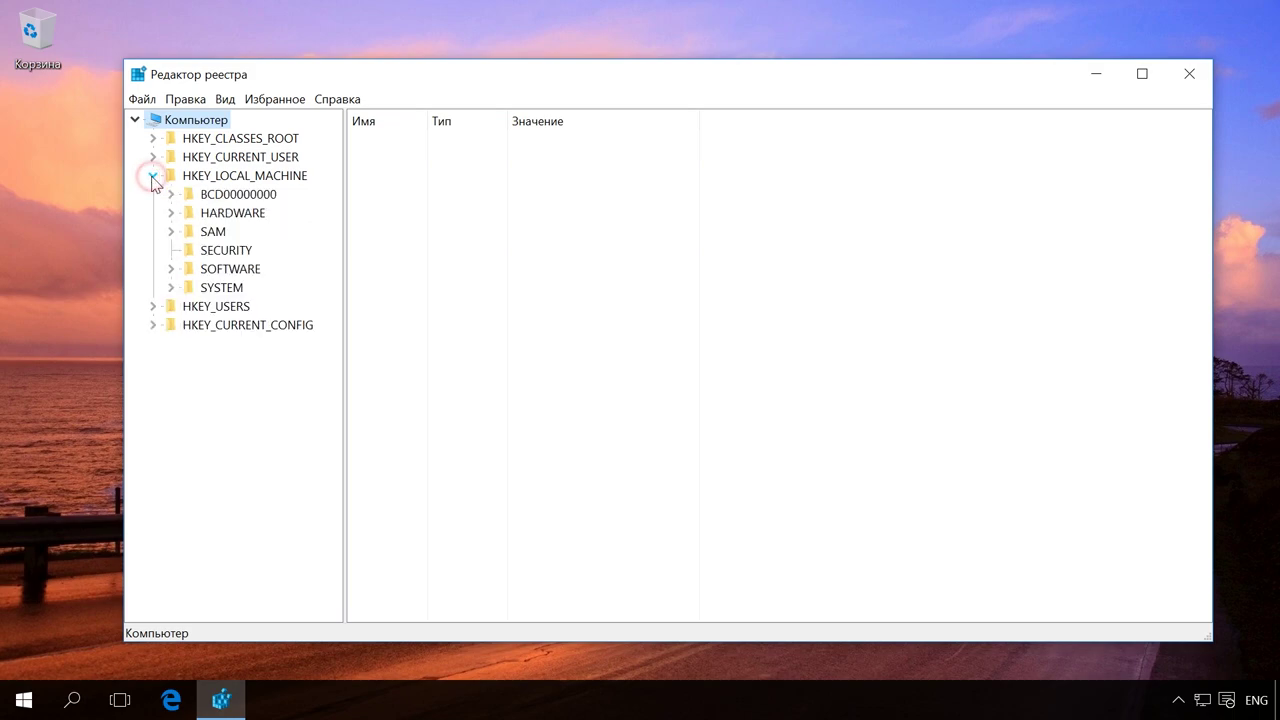
click(171, 288)
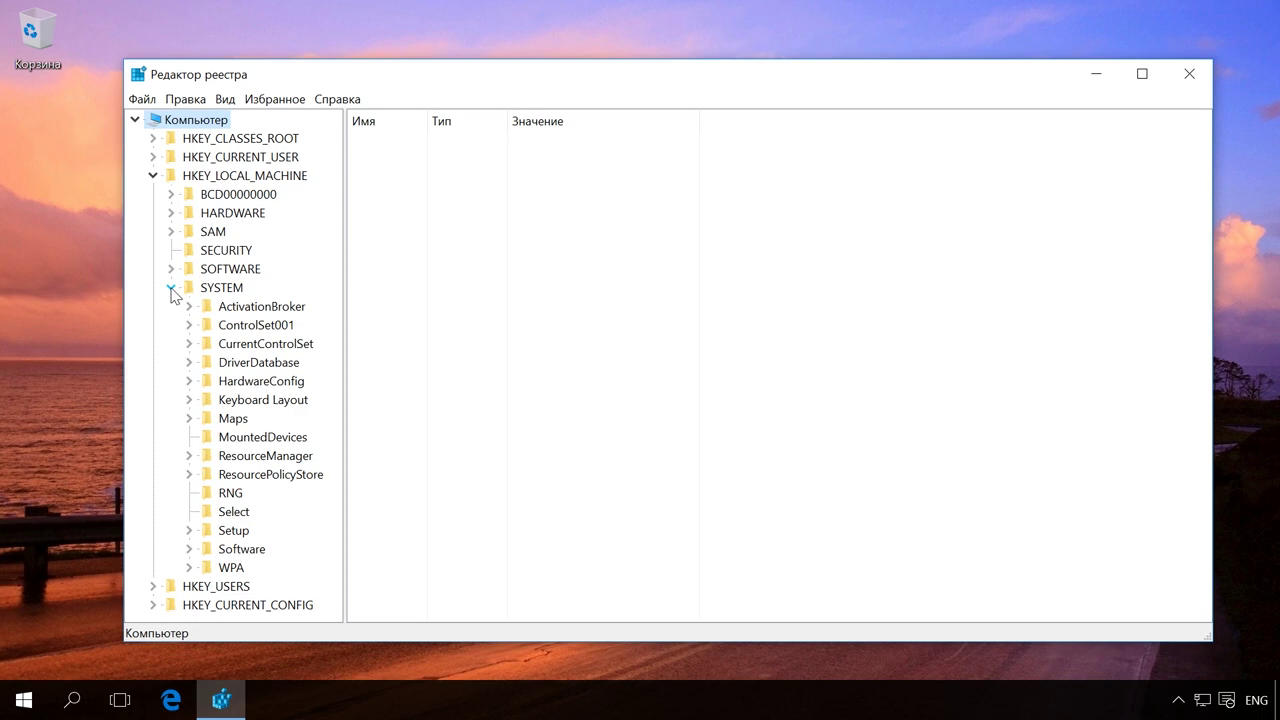
click(189, 345)
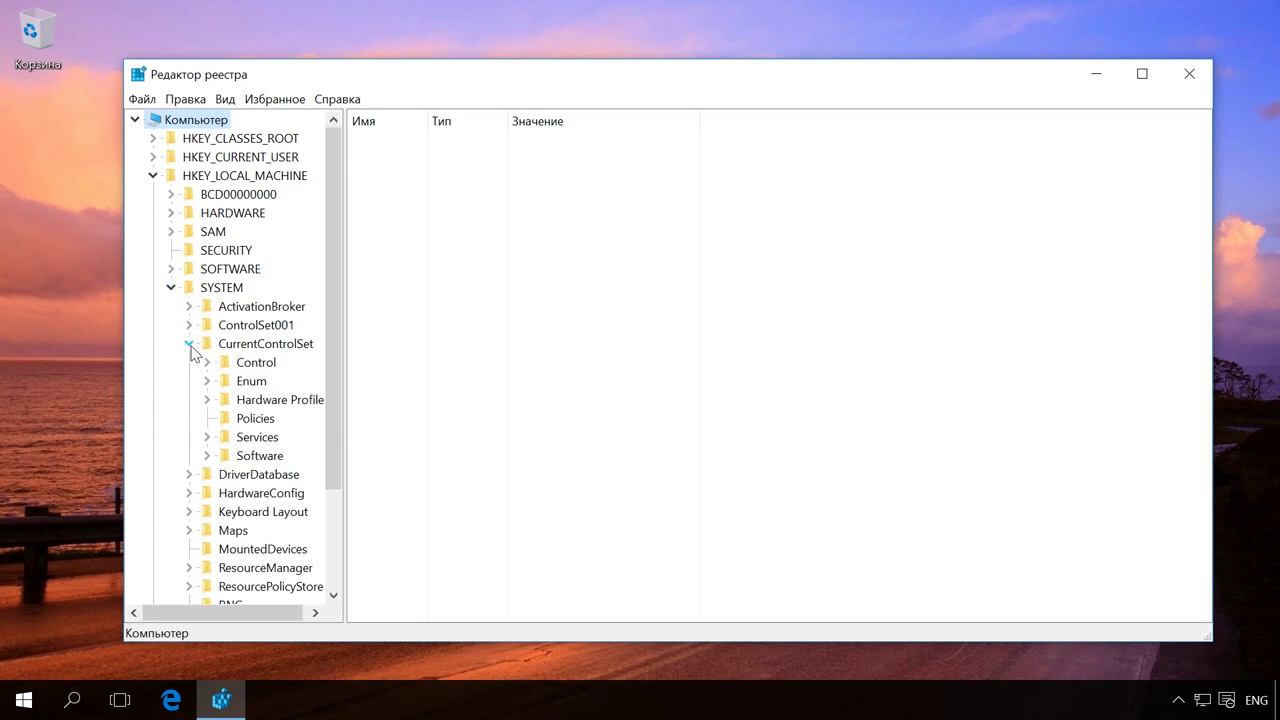
click(207, 437)
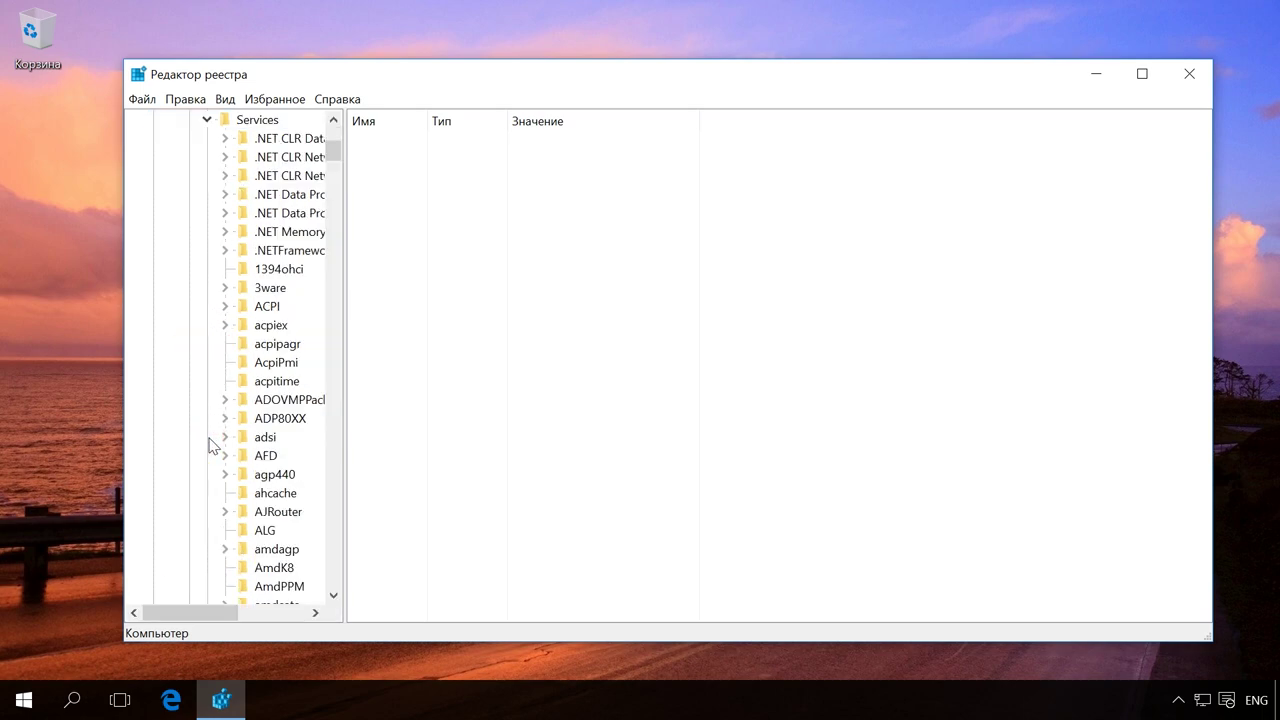
drag(345, 446, 375, 446)
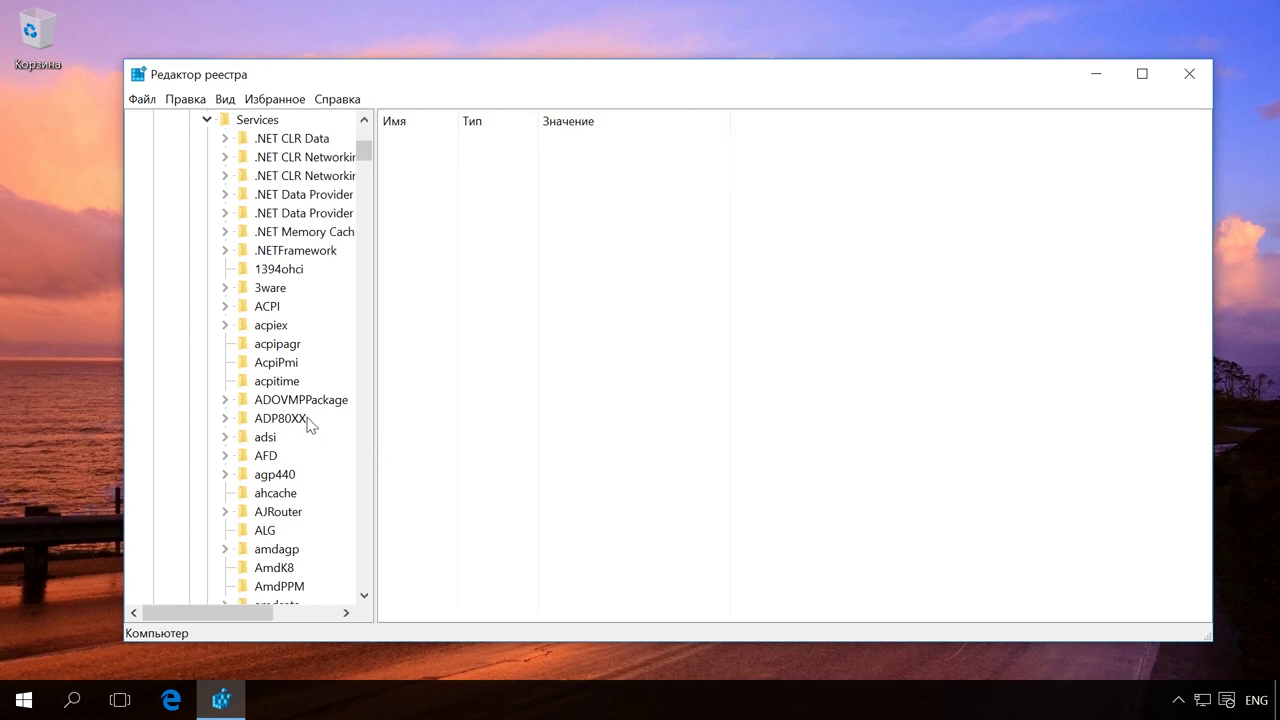
- Set the Start parameter of the iaStorV service key to 0
scroll(308, 425, down, 15)
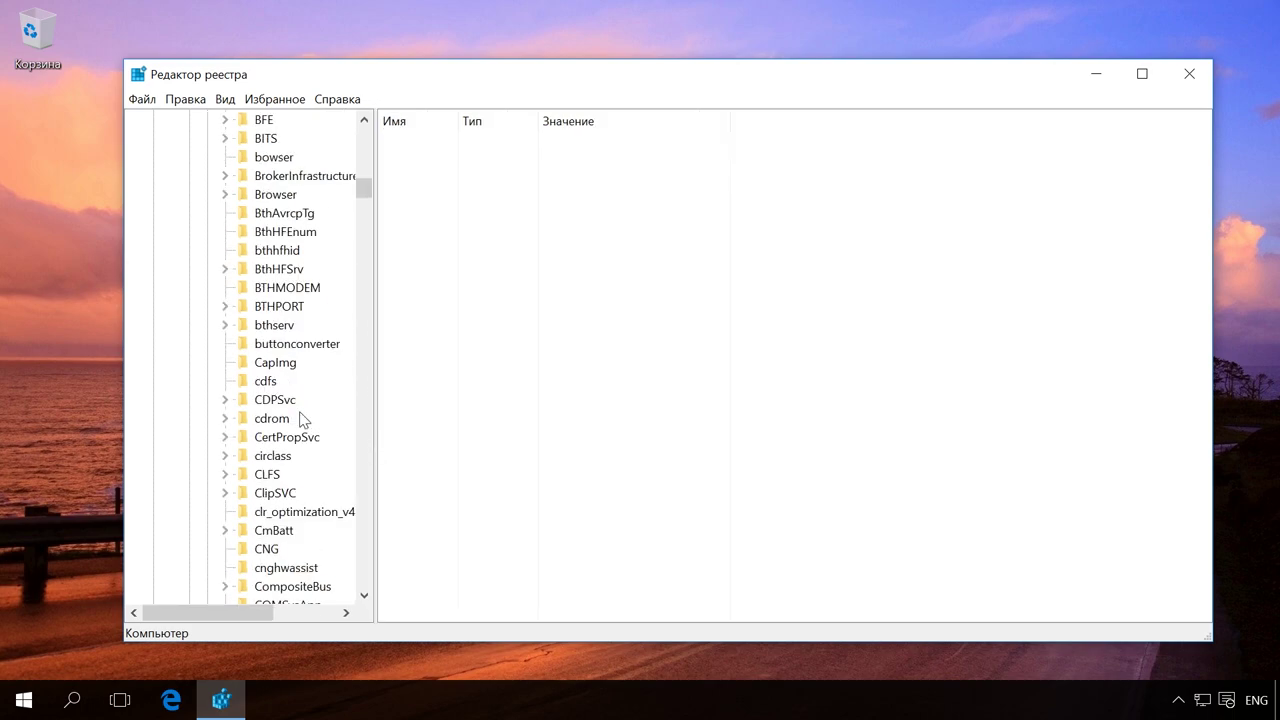
scroll(303, 420, down, 14)
scroll(303, 418, down, 18)
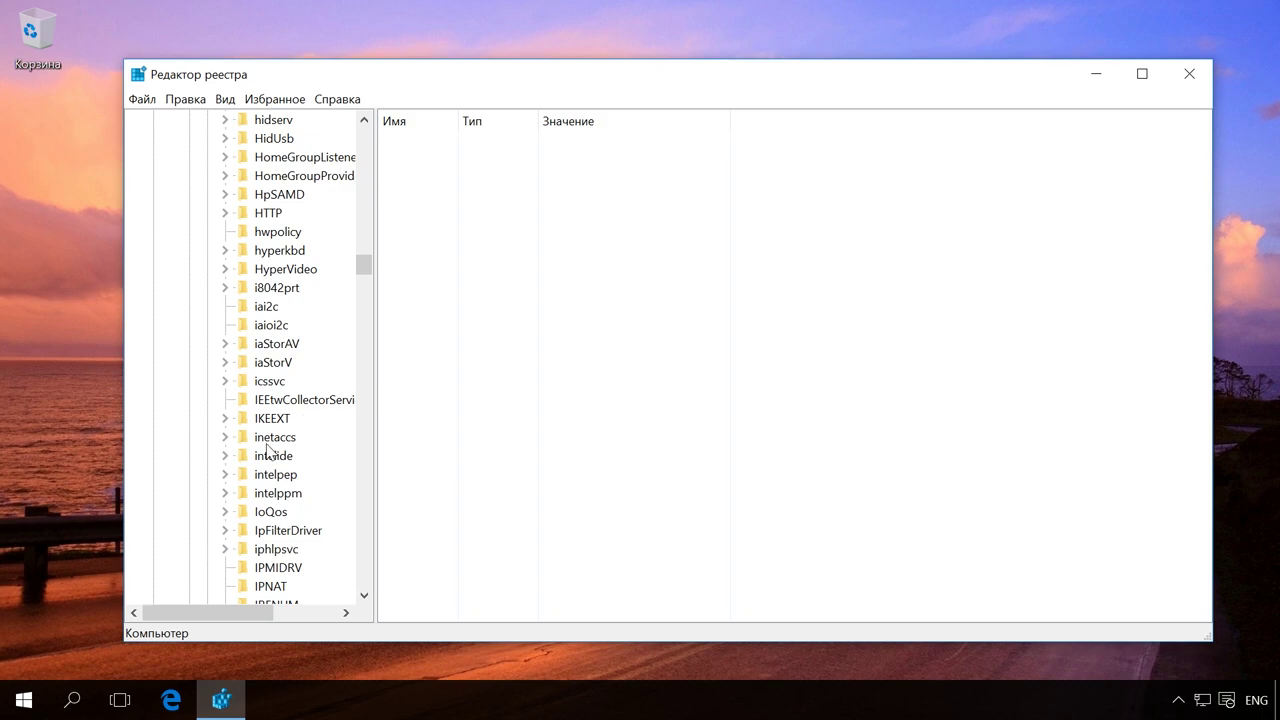
click(264, 365)
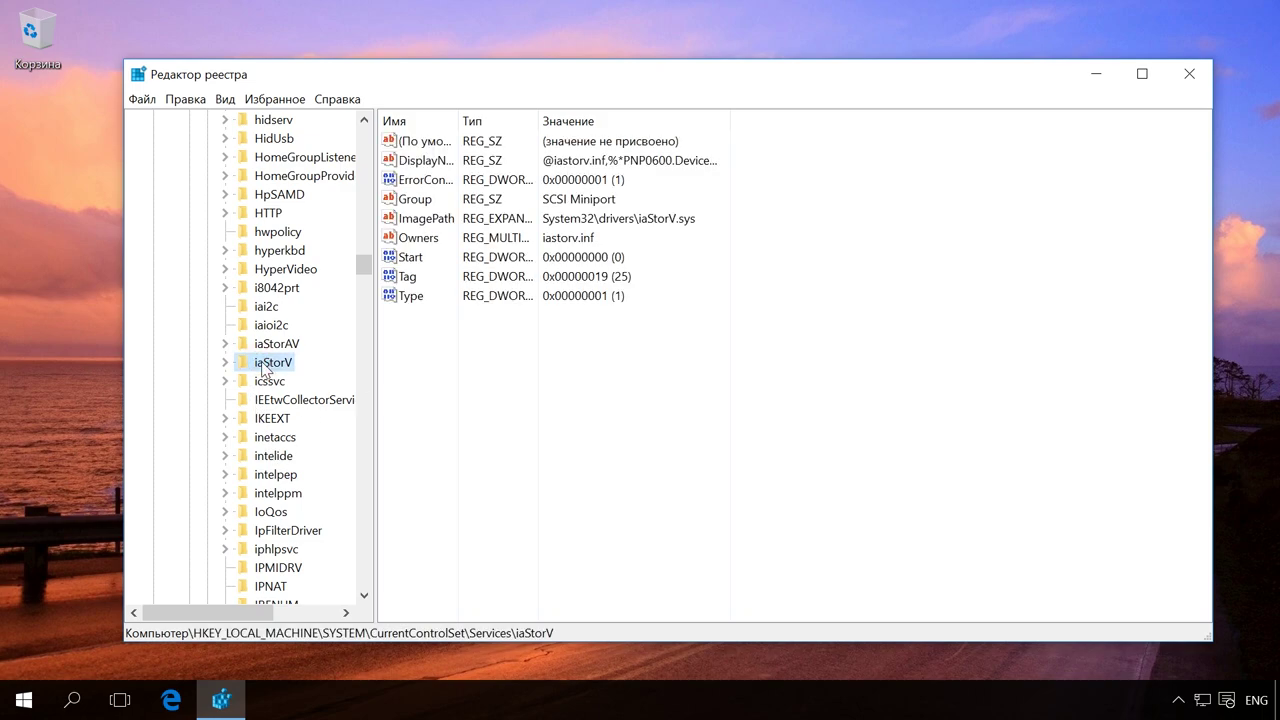
double_click(405, 258)
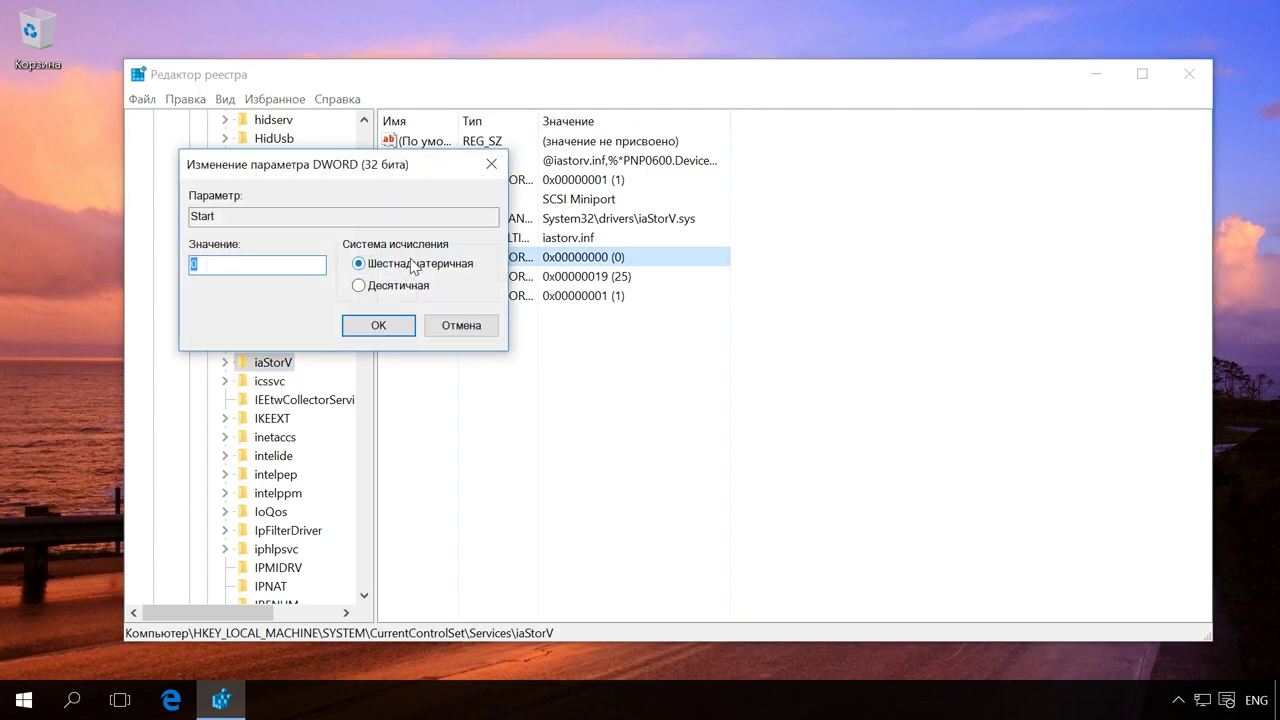
text(0)
click(405, 328)
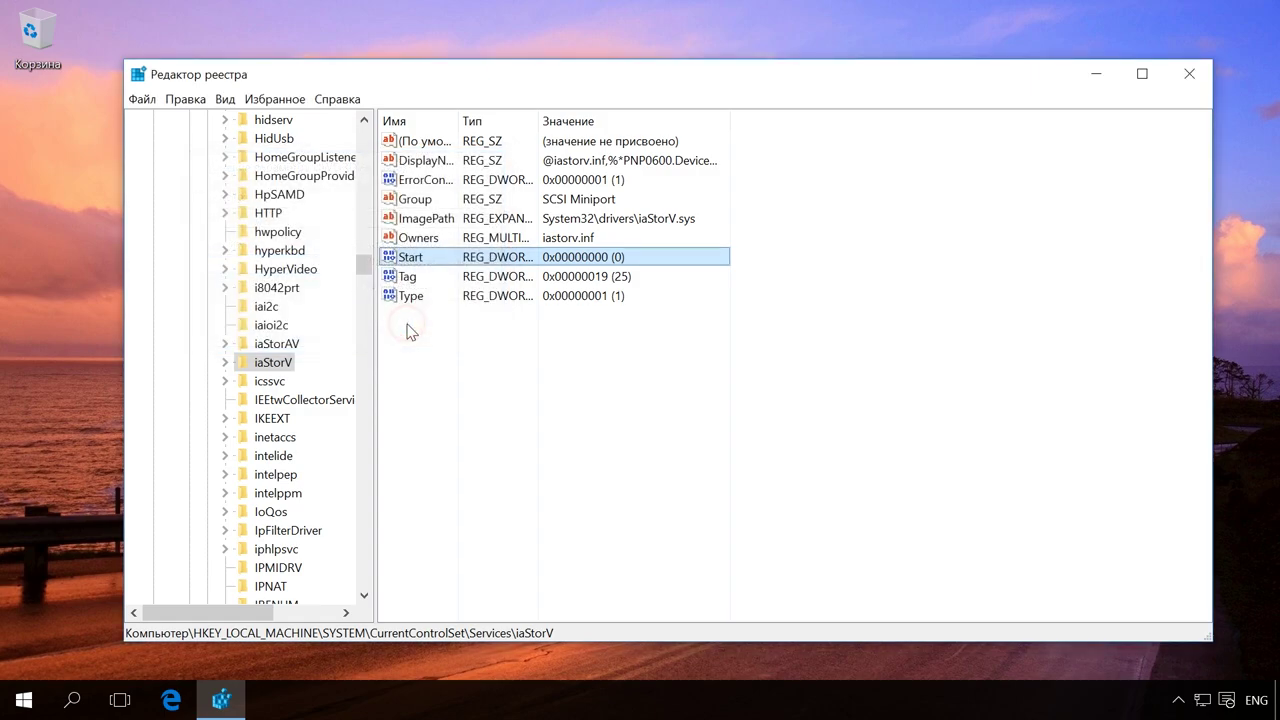
- Set the parameter named 0 in the StartOverride subkey of iaStorAV to 0
click(248, 344)
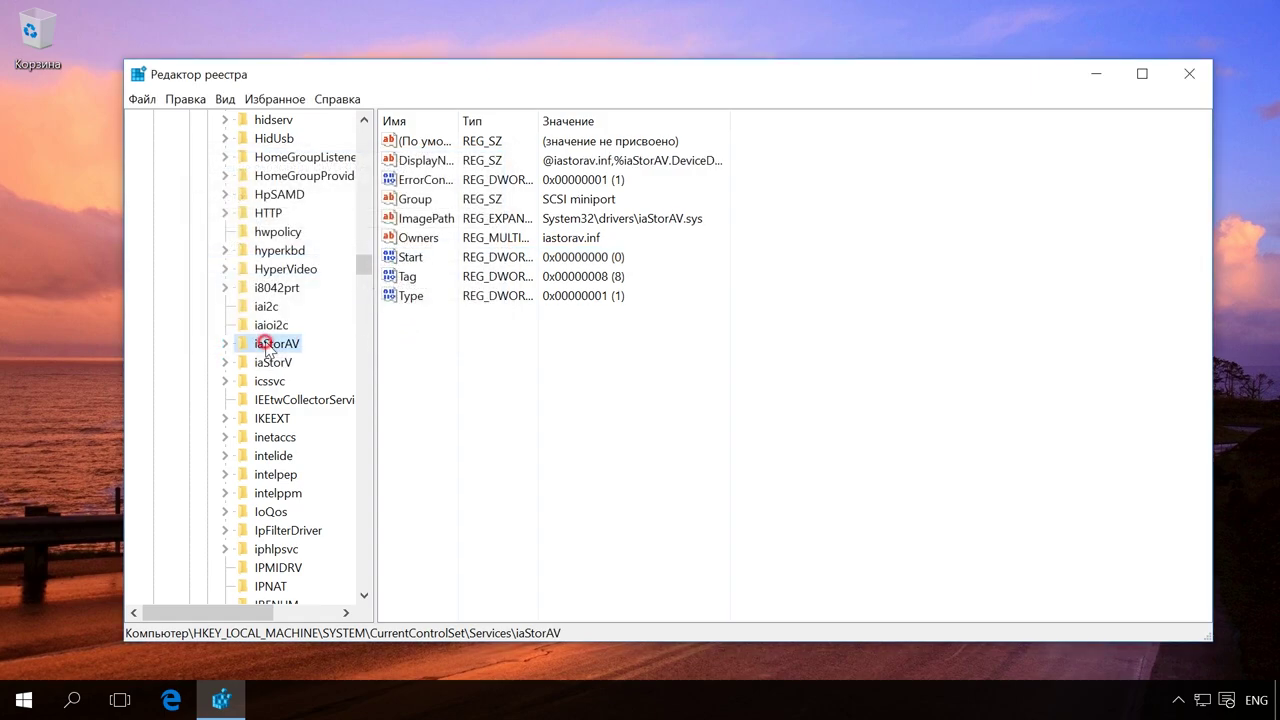
click(225, 343)
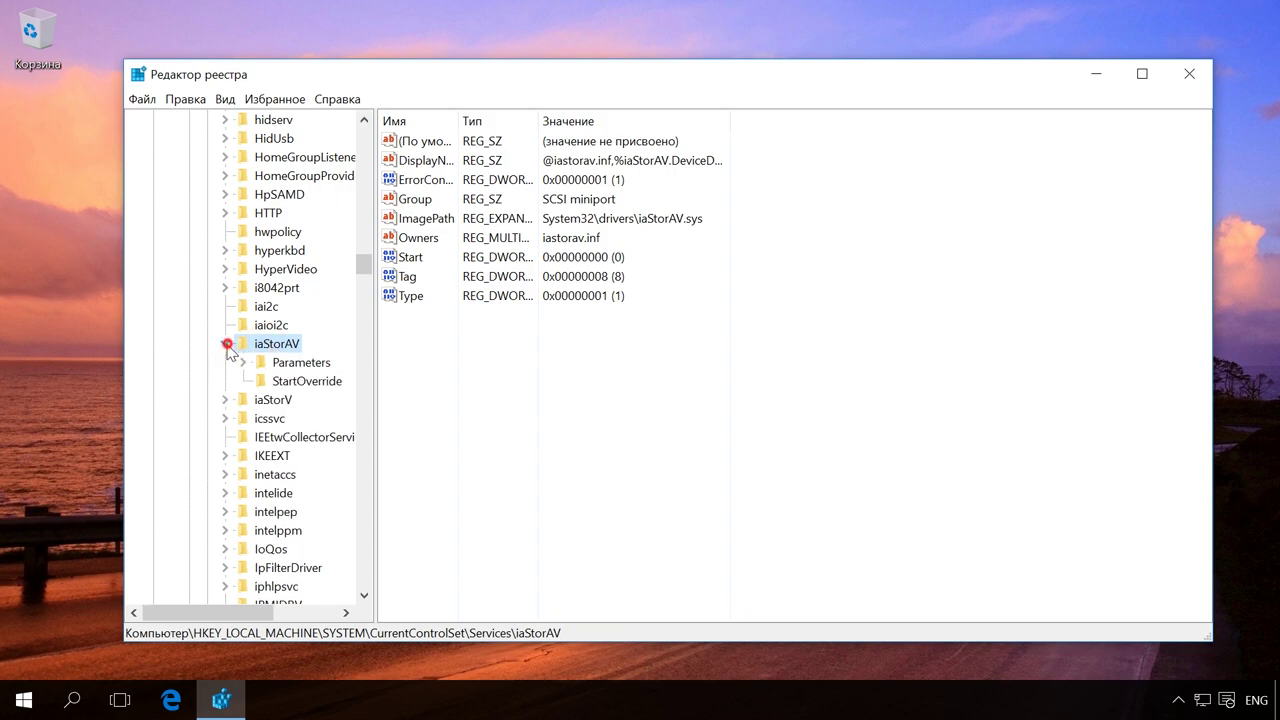
click(306, 382)
double_click(400, 160)
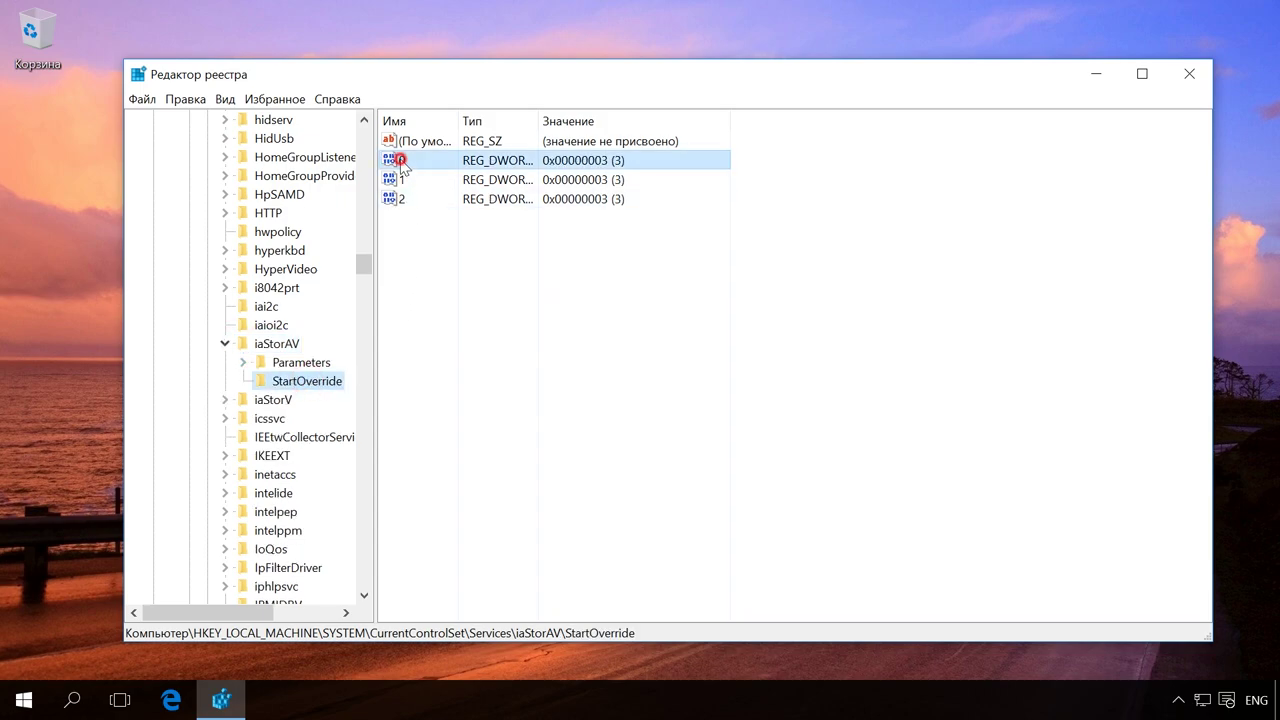
text(0)
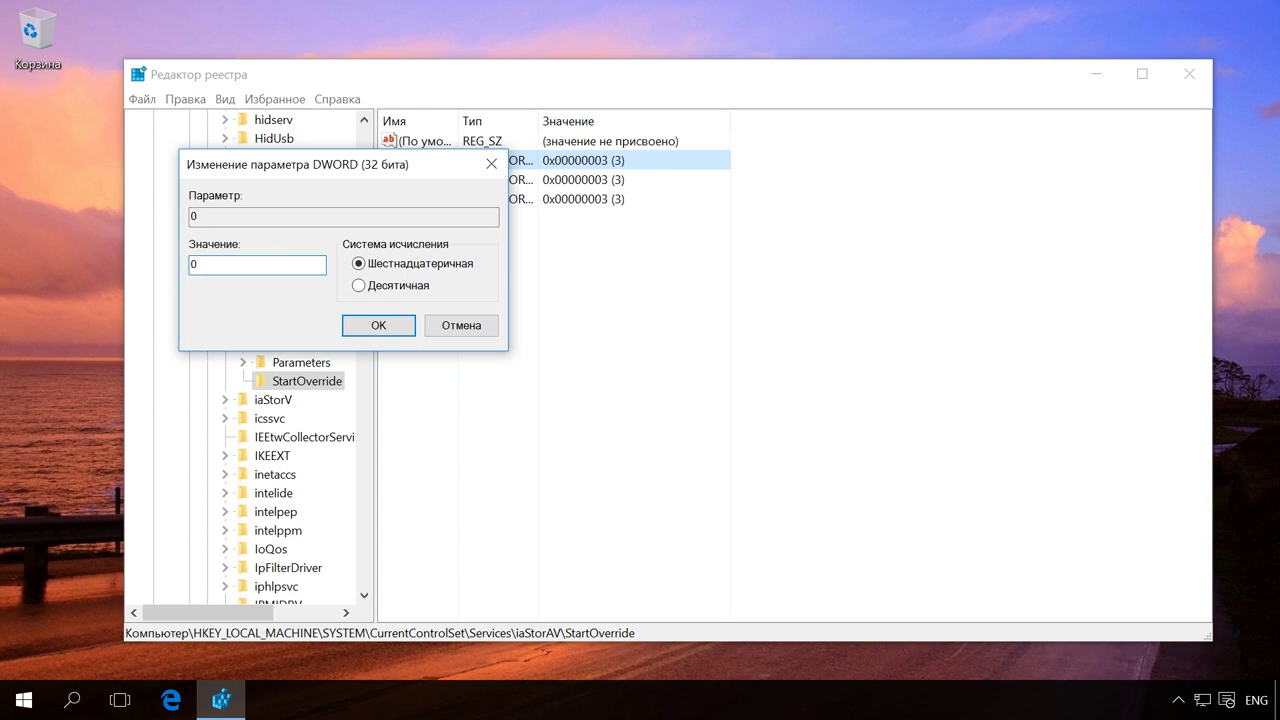
click(370, 330)
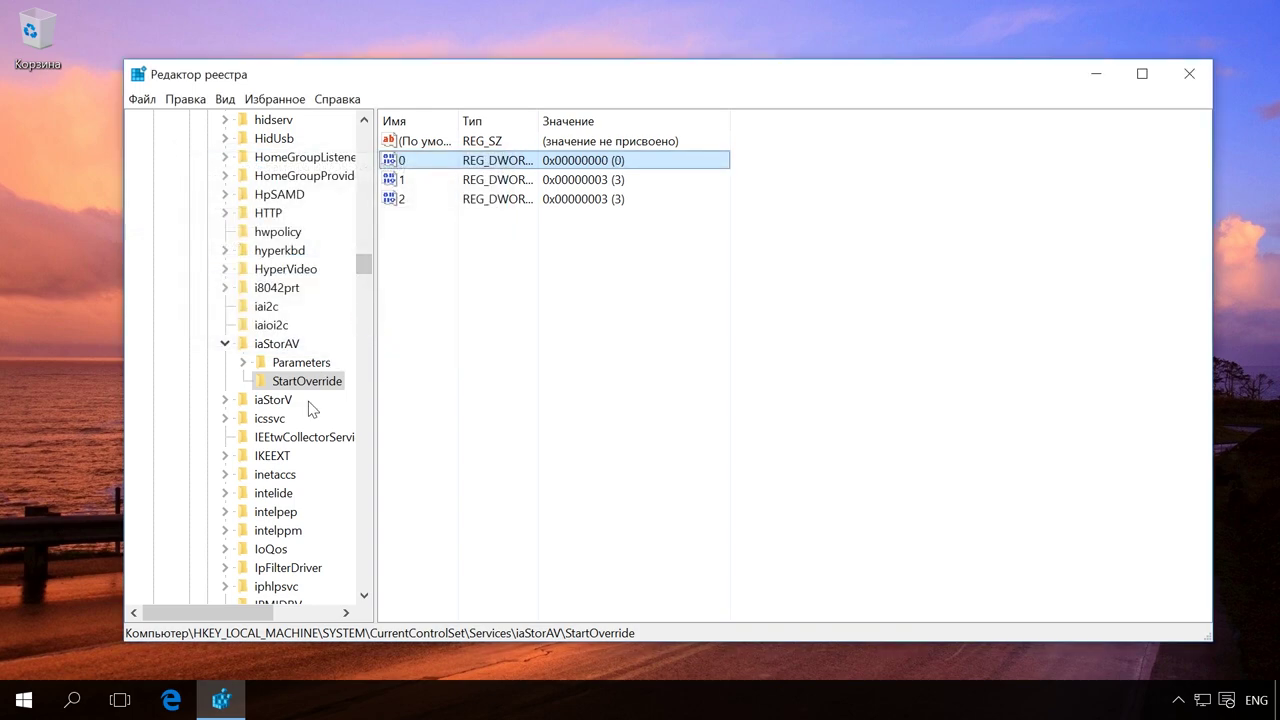
- Set the Start parameter of the storahci service key to 0 and expand the key's subkeys
scroll(309, 408, down, 8)
scroll(309, 420, down, 18)
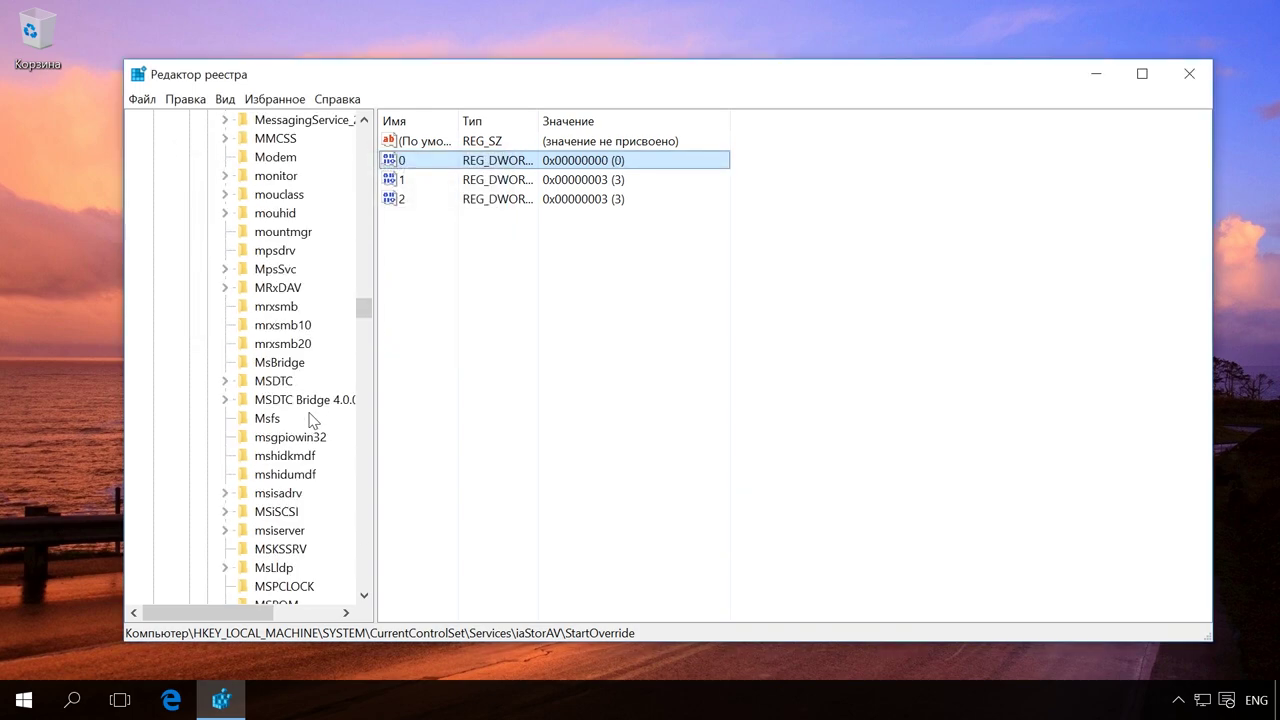
scroll(310, 420, down, 20)
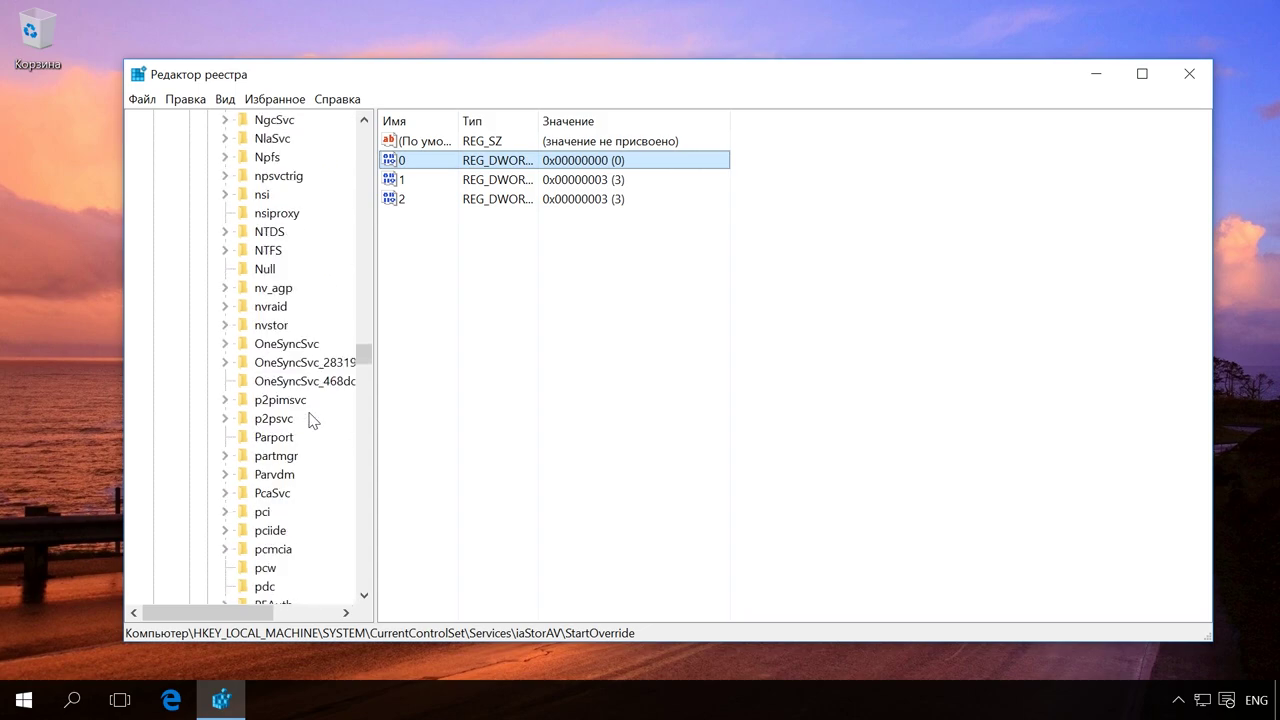
scroll(310, 420, down, 4)
scroll(310, 421, down, 6)
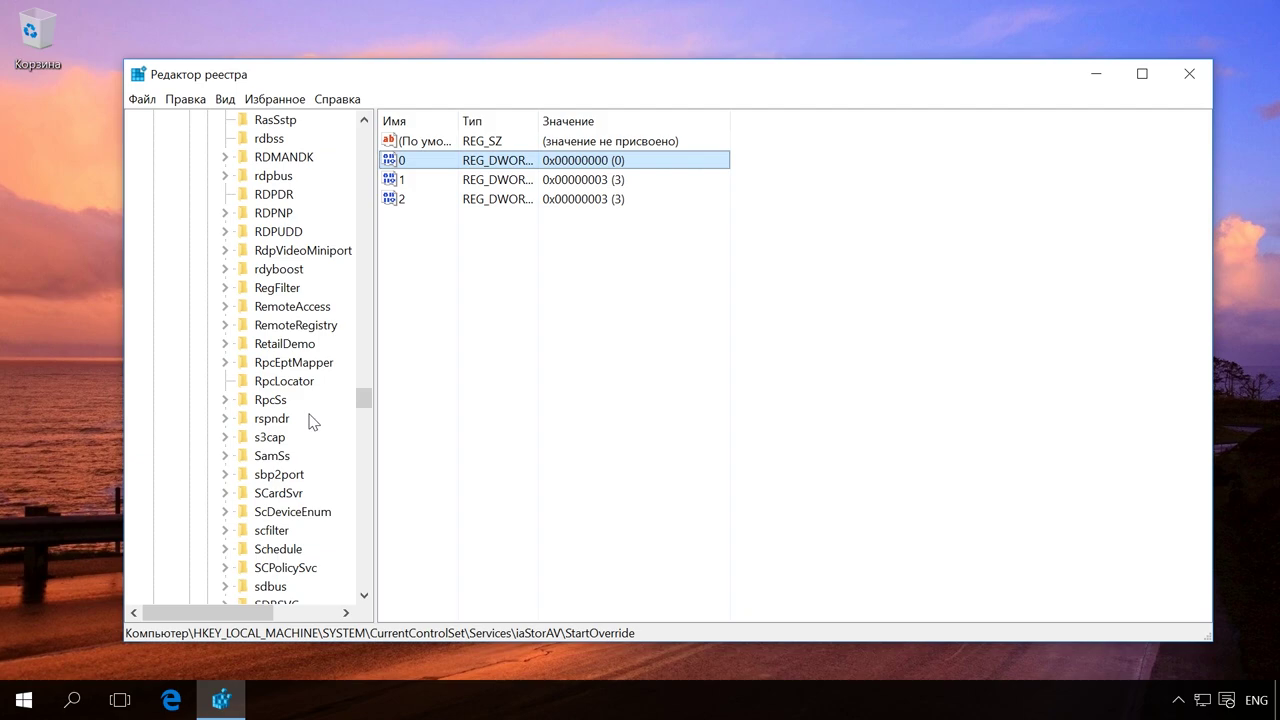
scroll(310, 421, down, 7)
scroll(310, 421, down, 4)
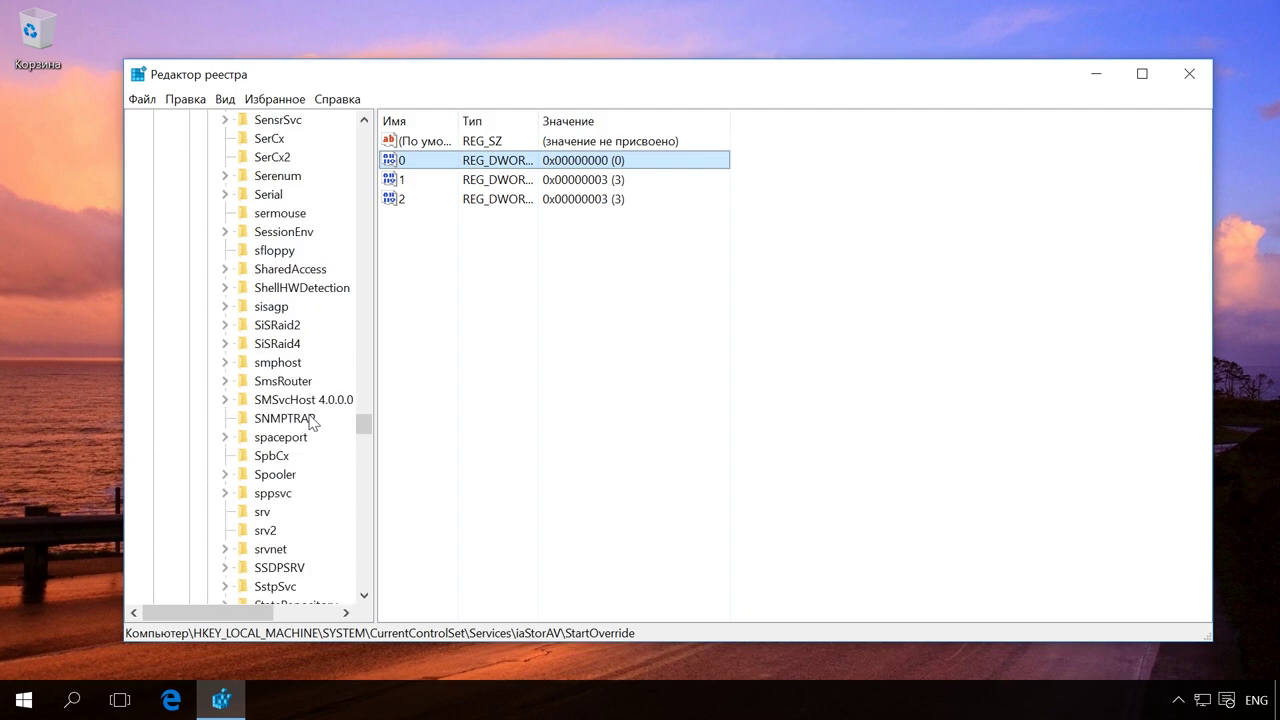
scroll(310, 421, down, 2)
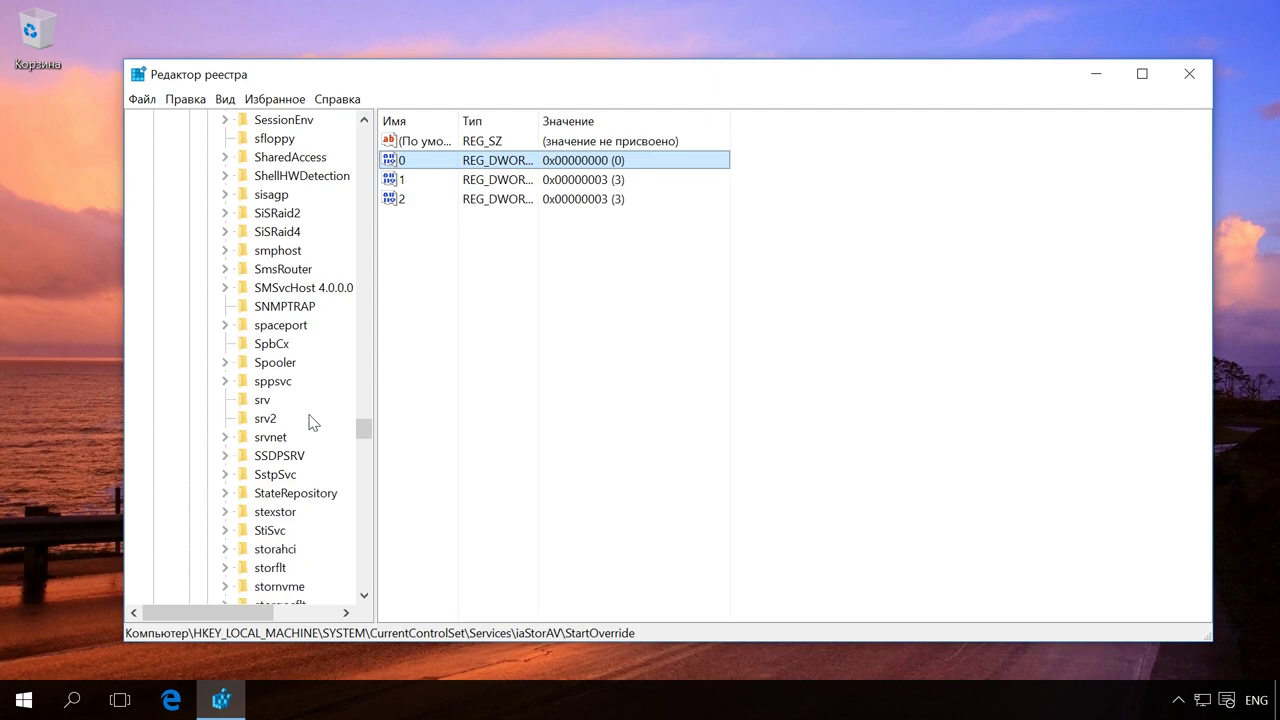
scroll(310, 421, down, 1)
click(284, 494)
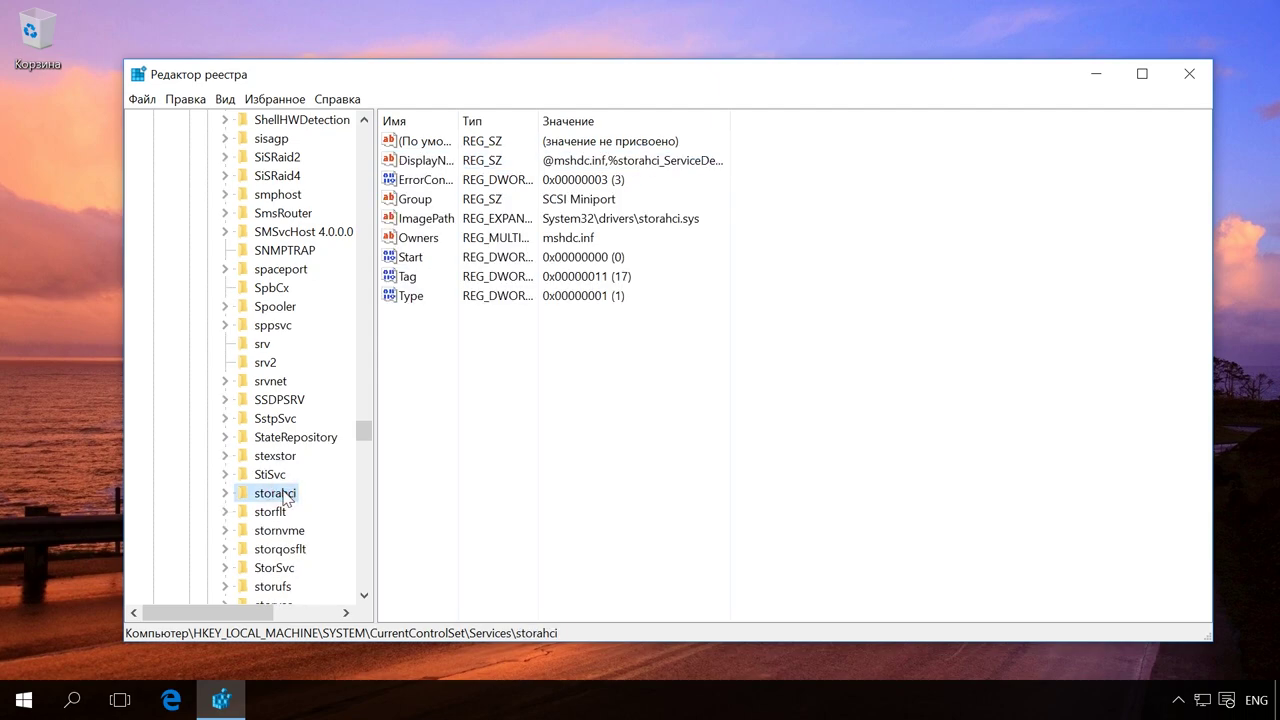
click(418, 260)
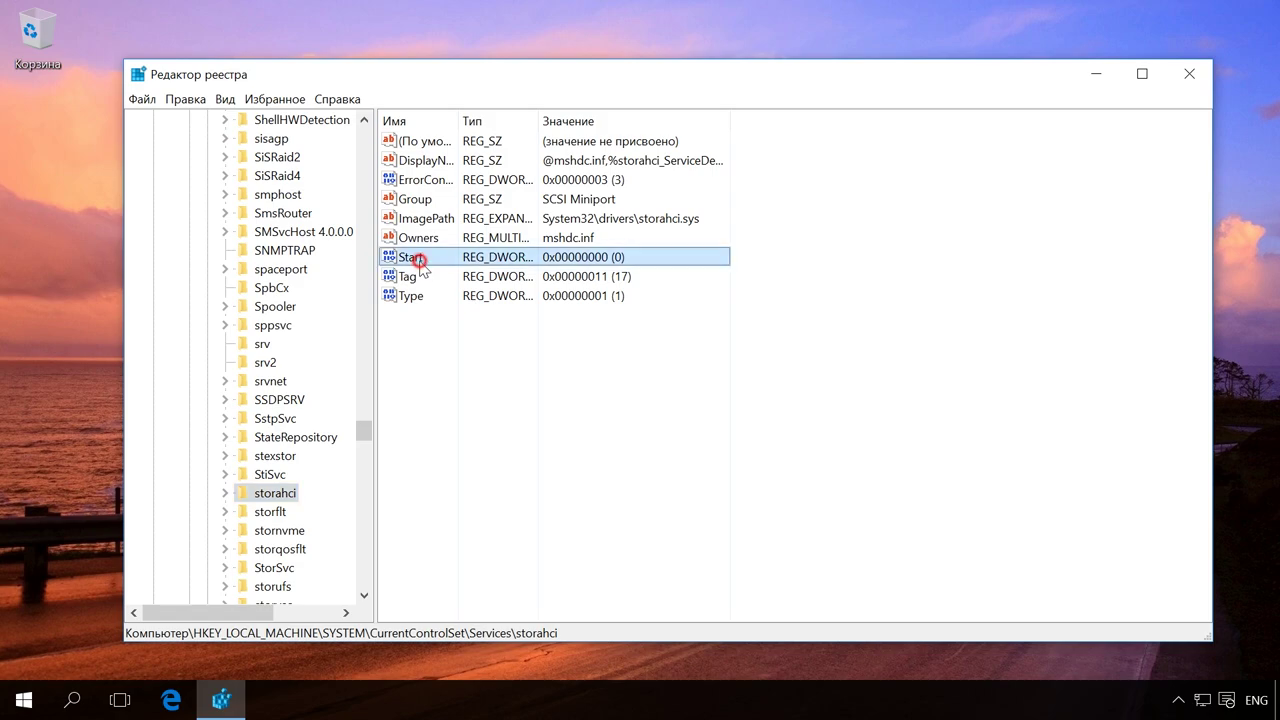
double_click(418, 260)
click(232, 268)
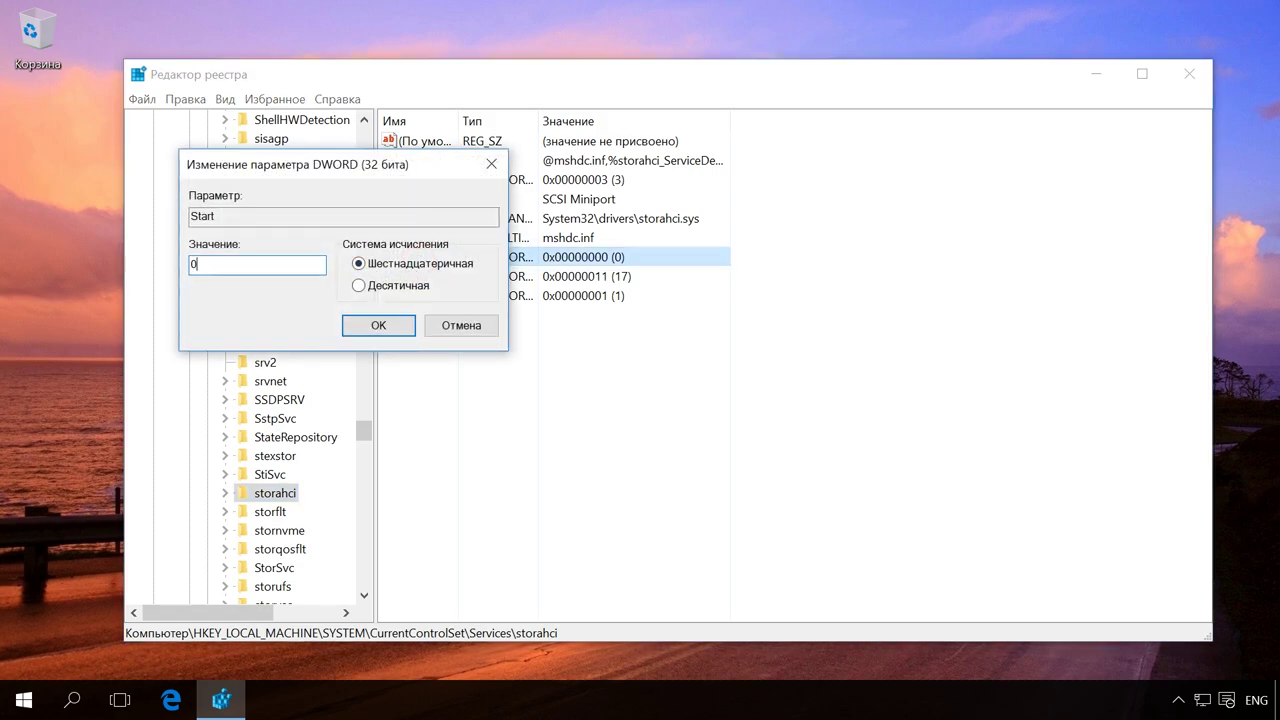
click(372, 324)
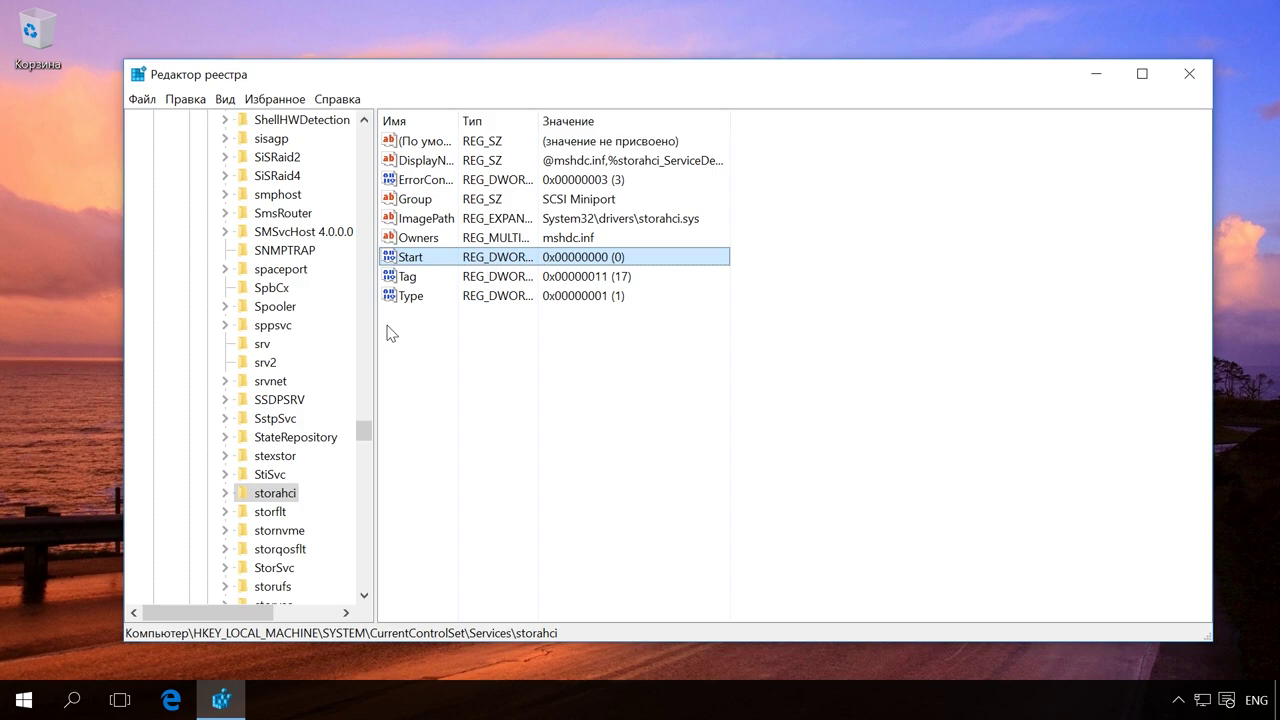
click(225, 493)
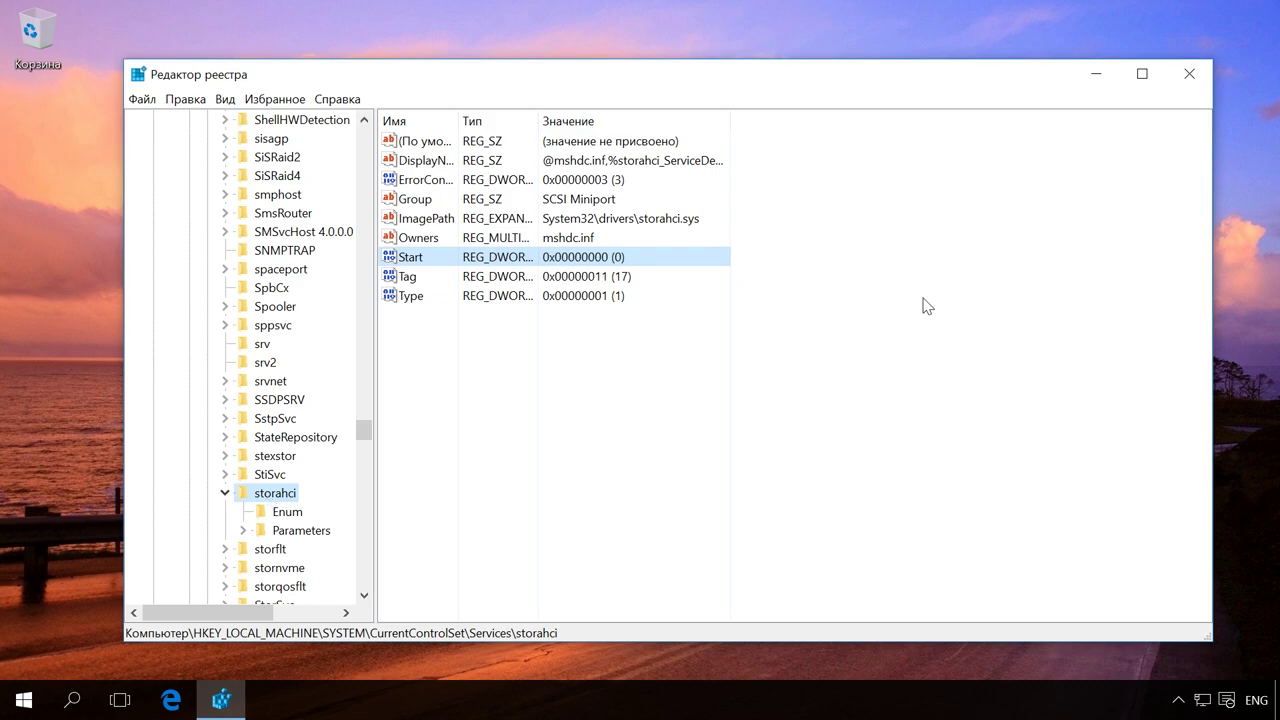
- Close the Registry Editor and restart Windows into the recovery environment
click(1189, 75)
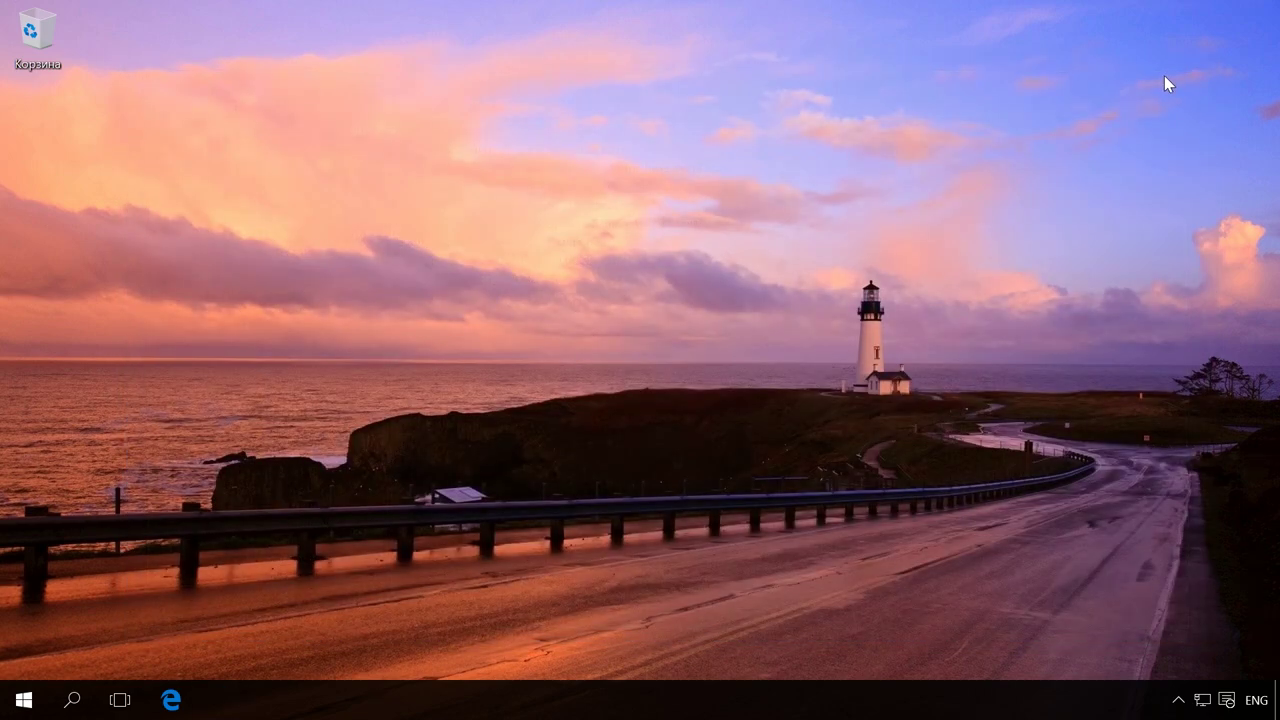
right_click(26, 700)
mouse_move(330, 636)
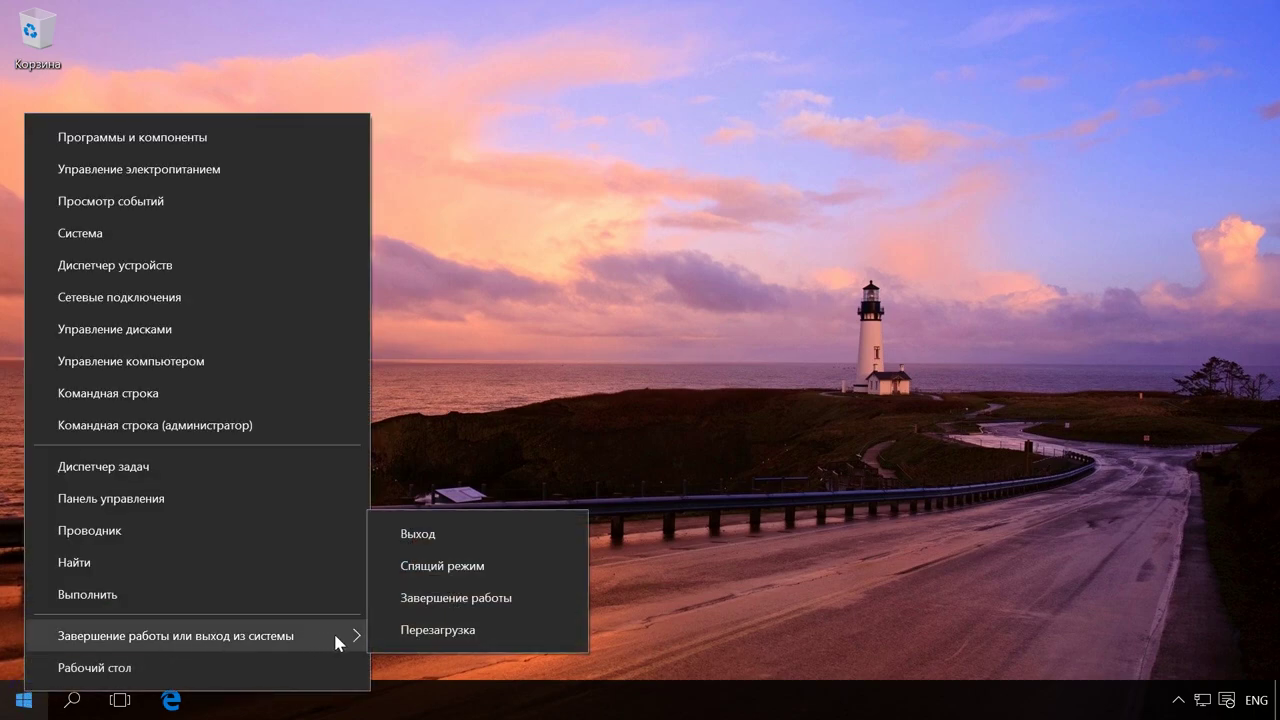
click(414, 640)
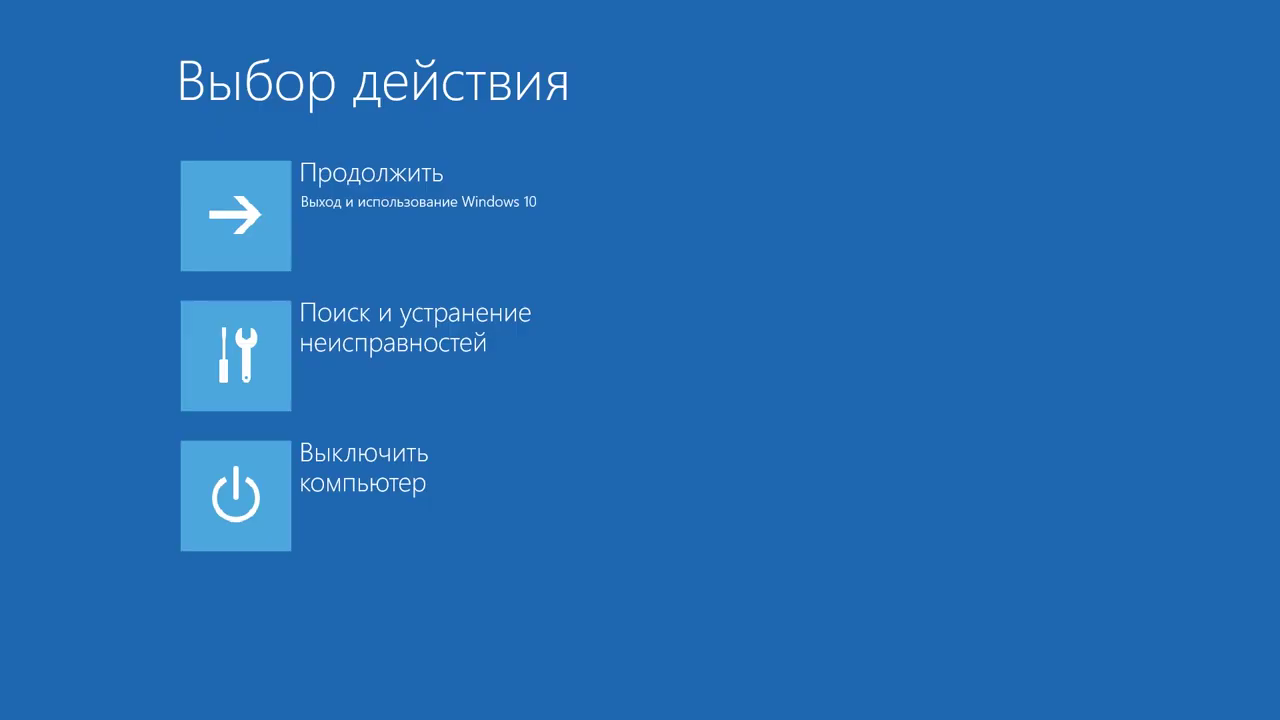
- Open the boot parameters (Параметры загрузки) in the advanced troubleshooting options and restart to boot Windows into Safe Mode
click(417, 349)
click(417, 349)
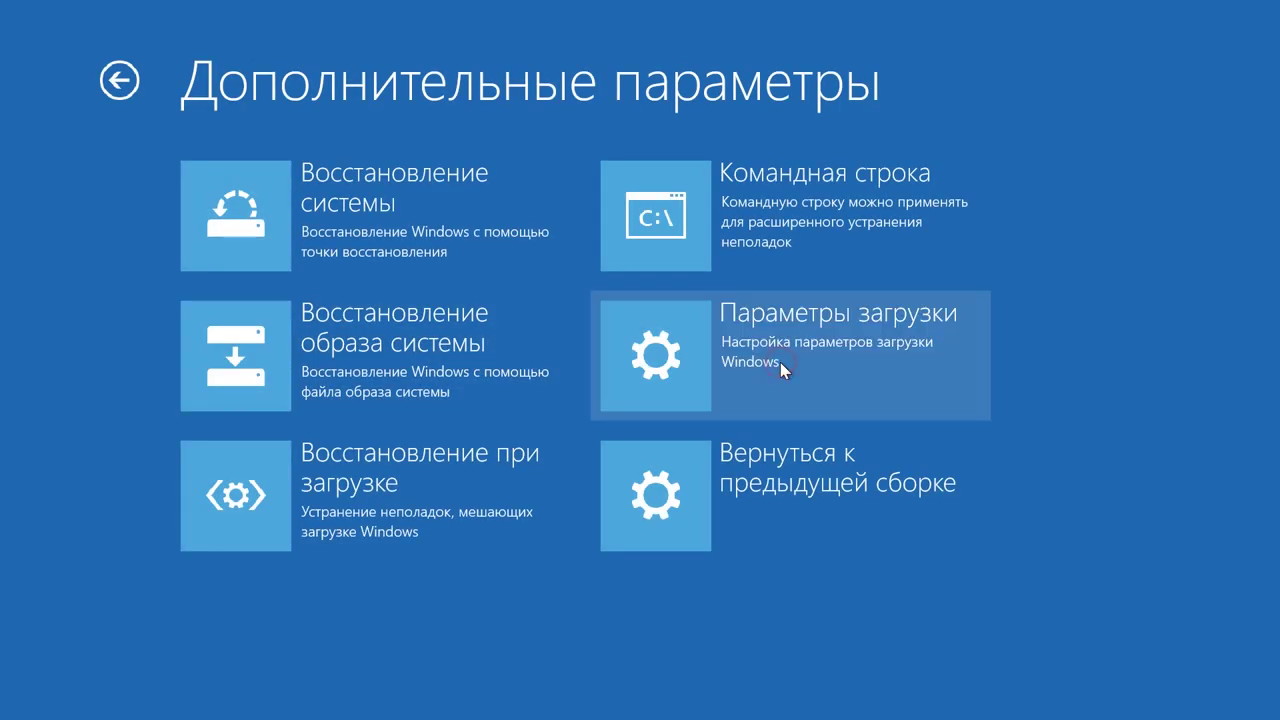
click(780, 362)
click(858, 443)
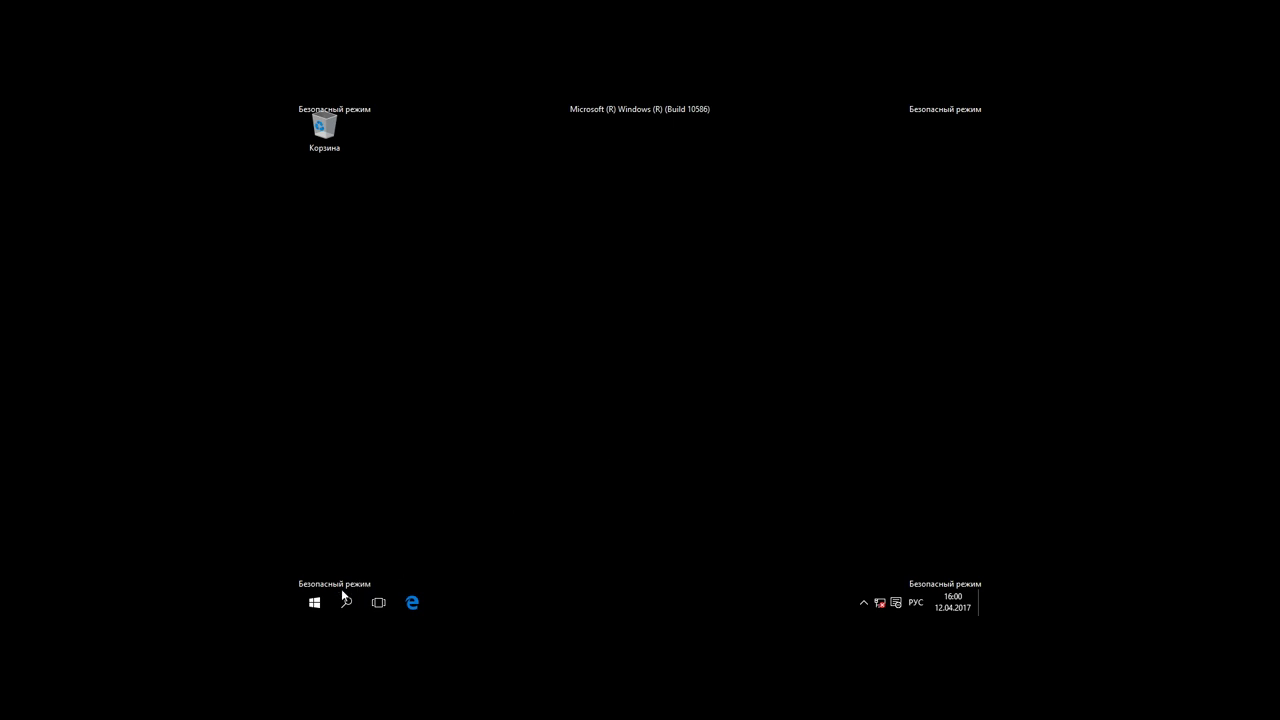
- Restart the computer from Safe Mode to return to the normal Windows desktop
right_click(314, 602)
mouse_move(465, 568)
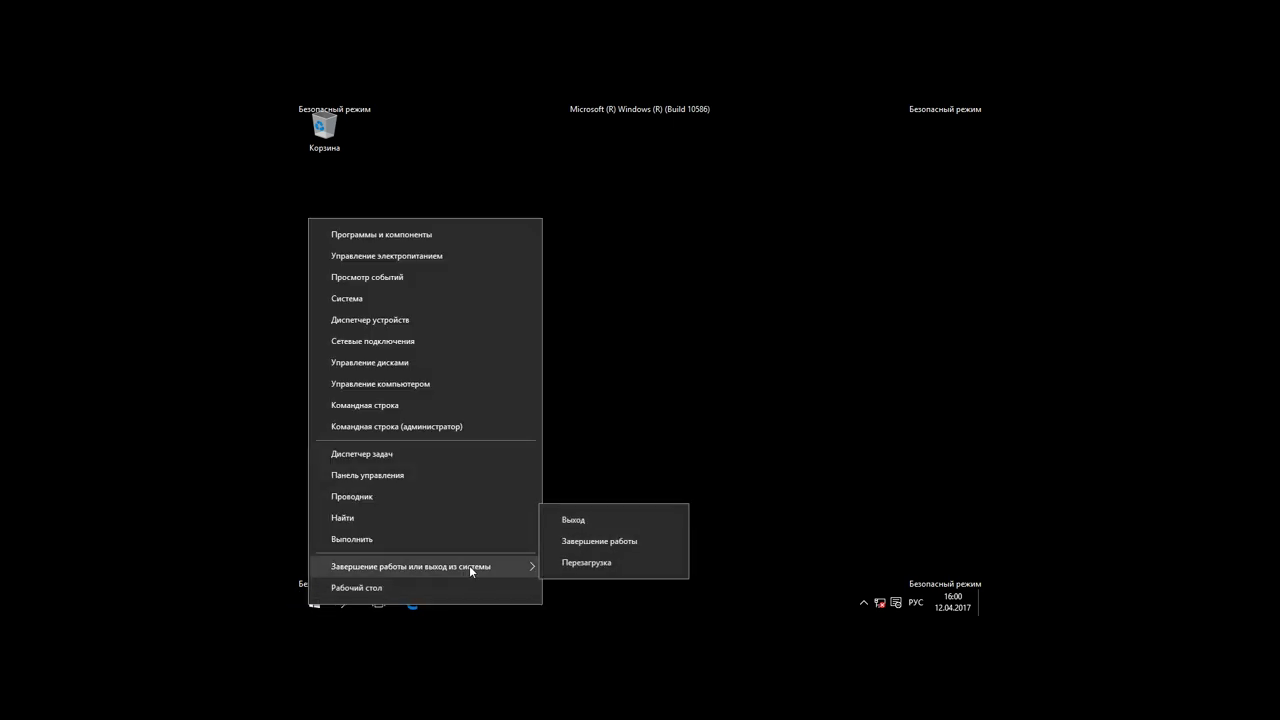
click(604, 566)
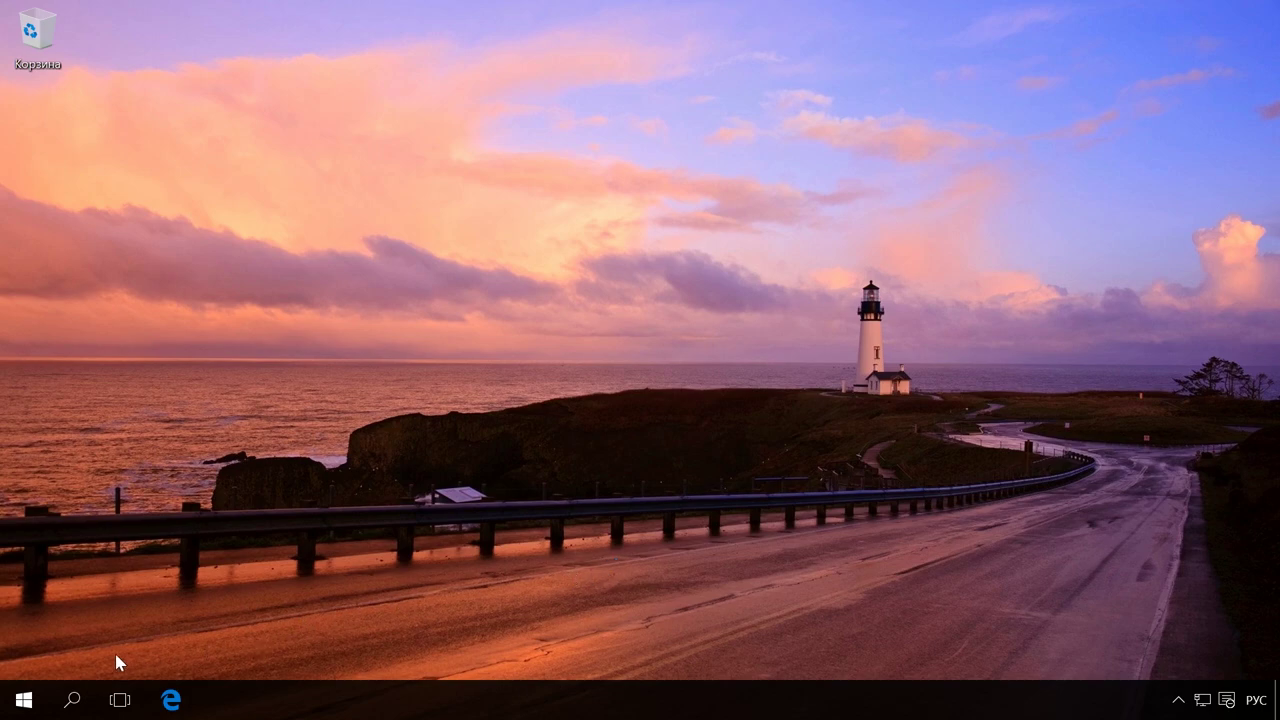
- Run bcdedit /set {current} safeboot minimal in an administrator Command Prompt, and close the prompt
right_click(24, 699)
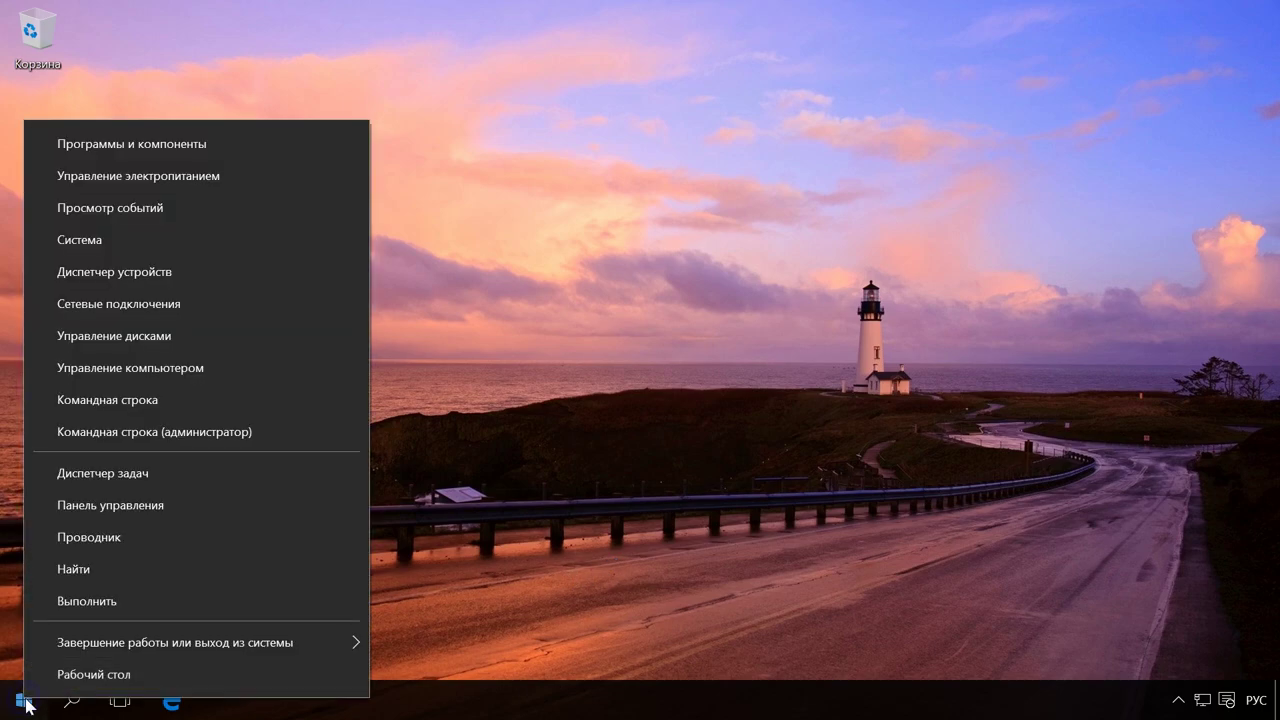
click(170, 432)
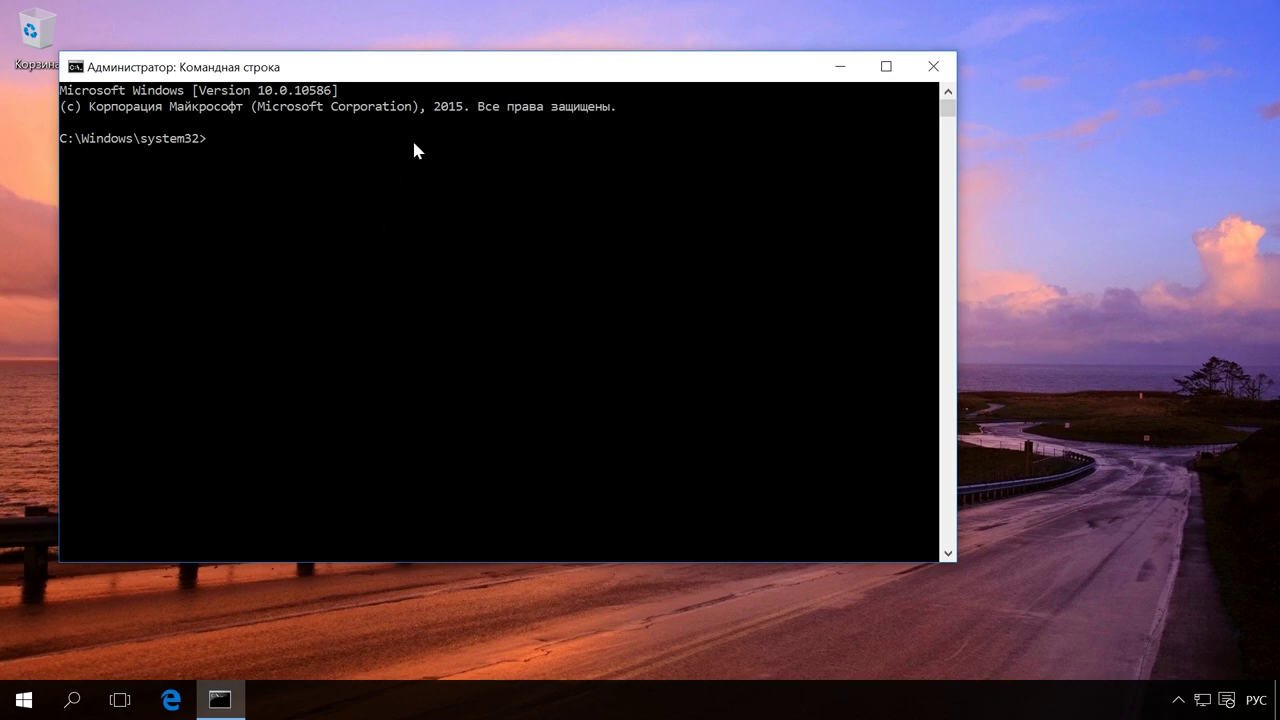
drag(463, 77, 632, 118)
key(alt+shift)
text(bcdedit /set {)
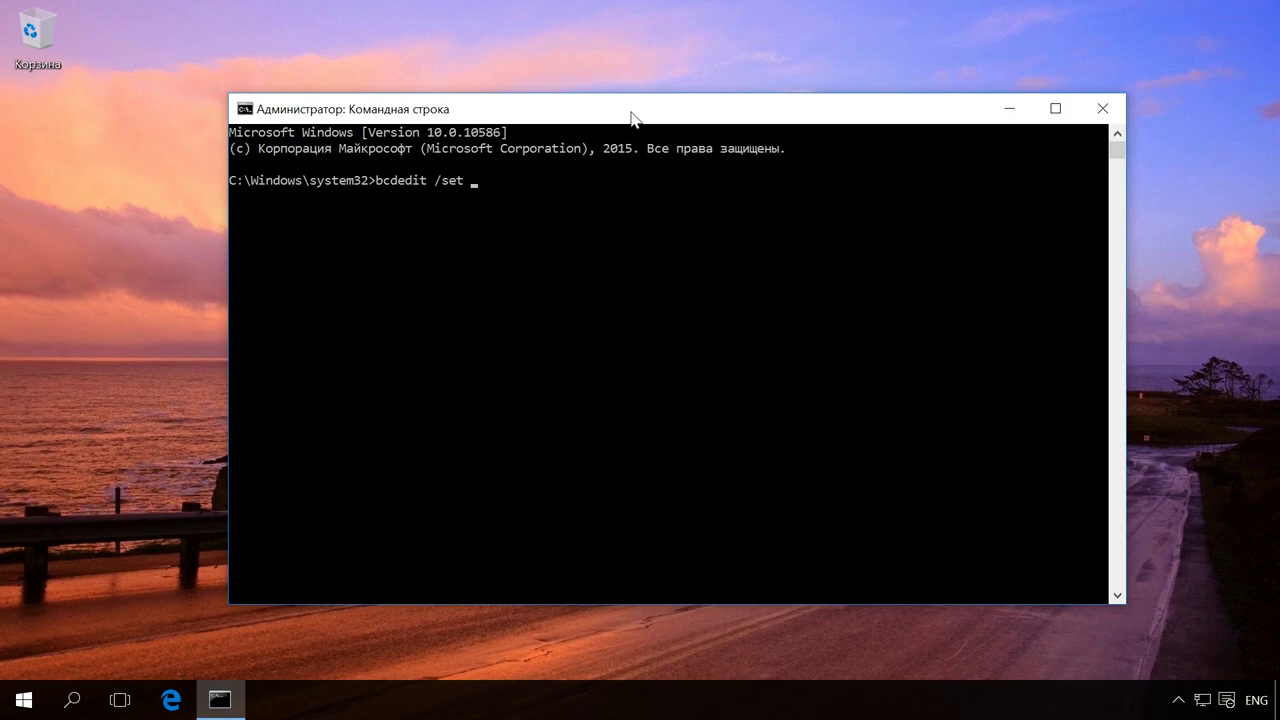
text(current} safeboot minimal)
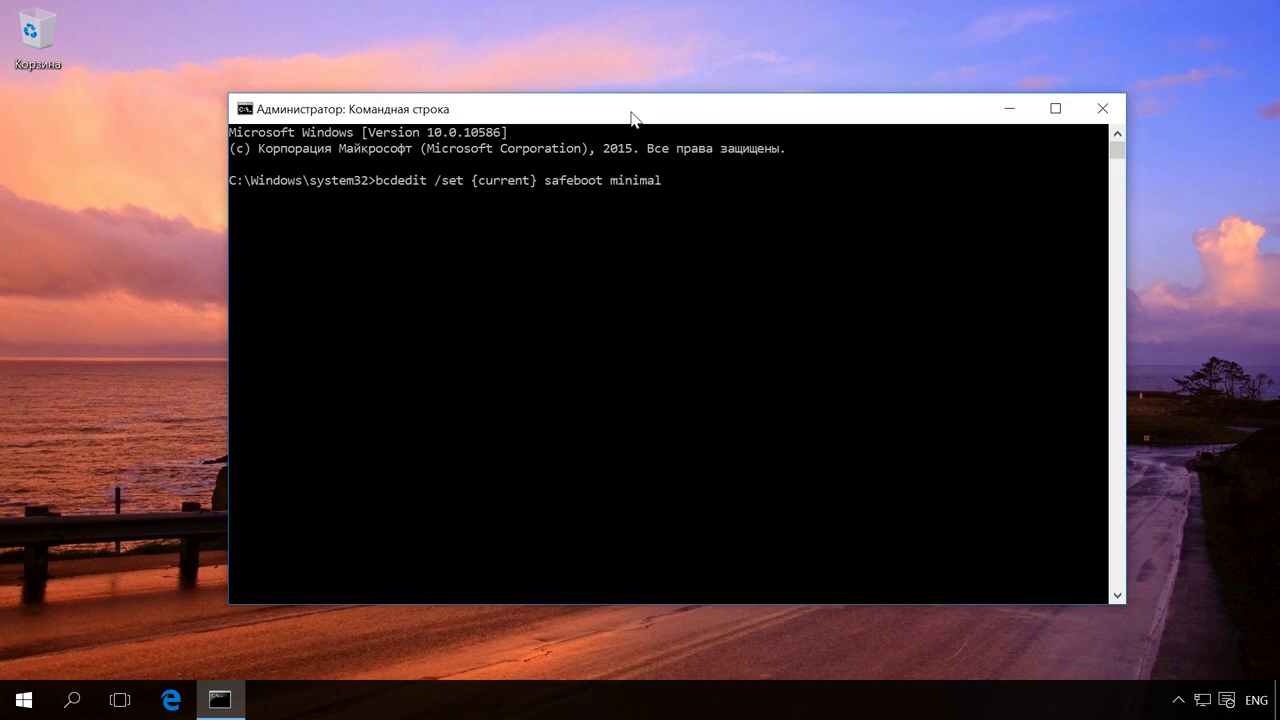
key(Return)
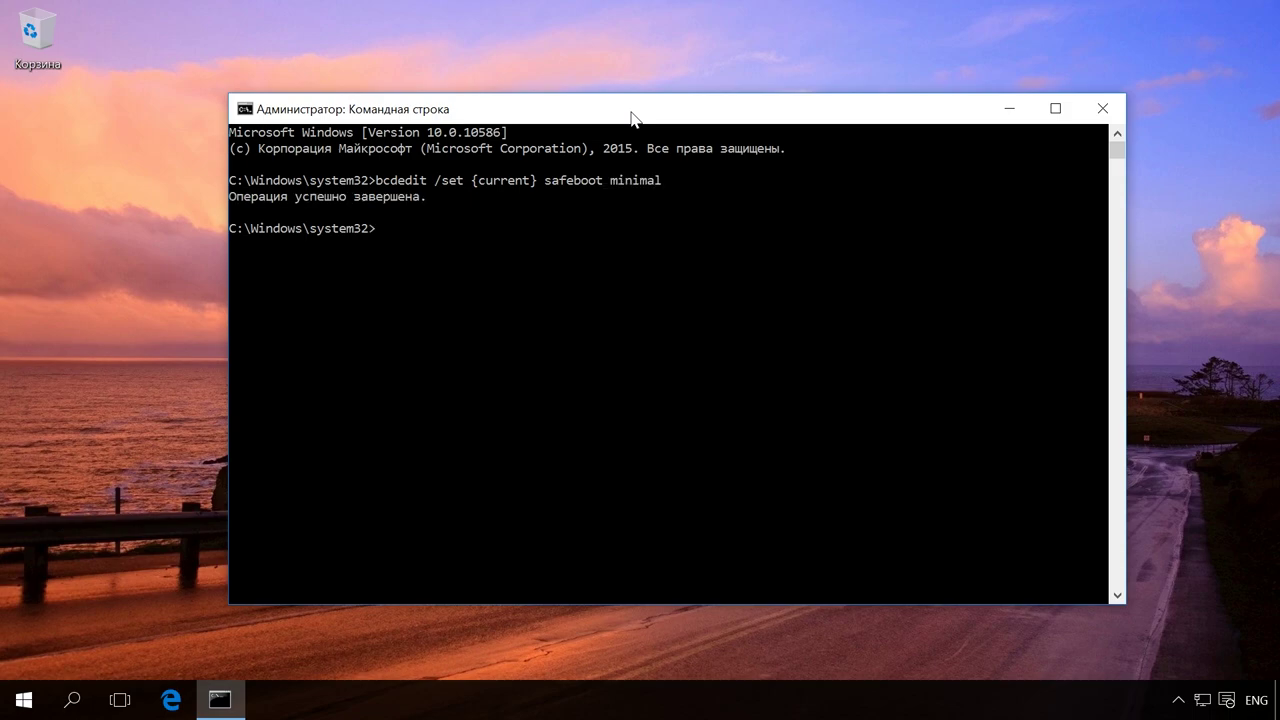
click(1100, 109)
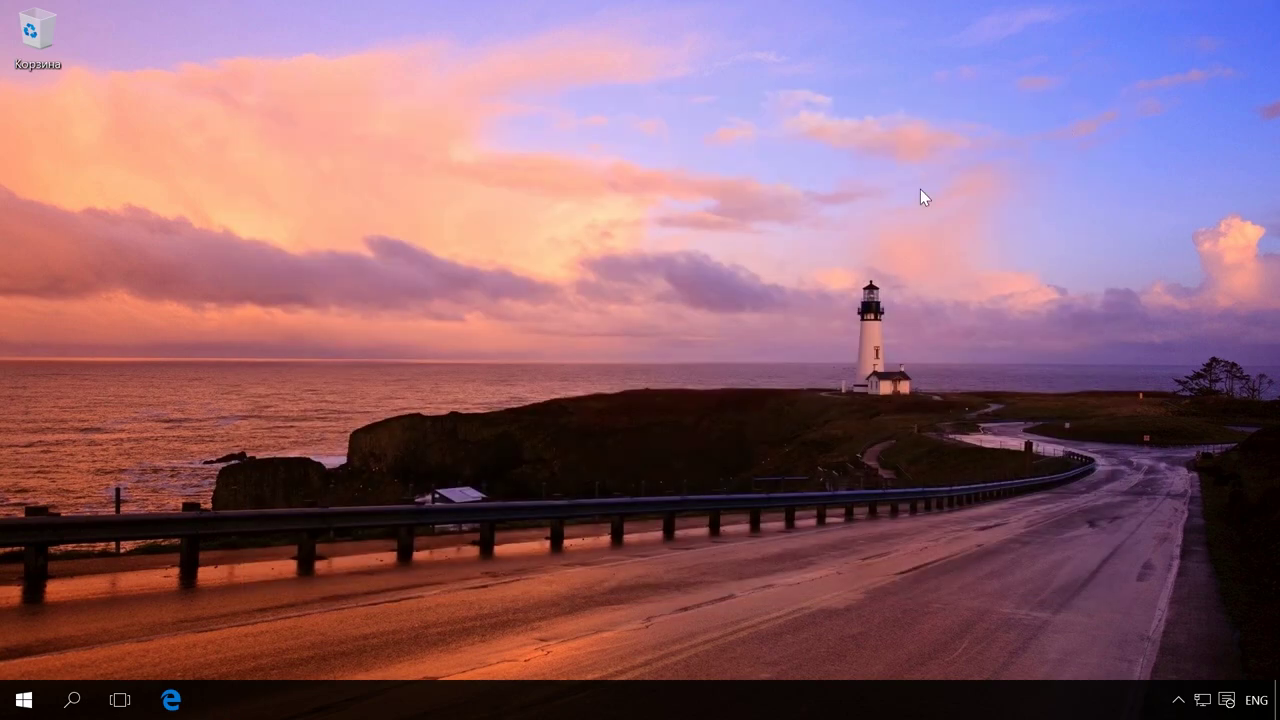
- Restart Windows so that it boots into minimal Safe Mode
right_click(33, 701)
mouse_move(293, 645)
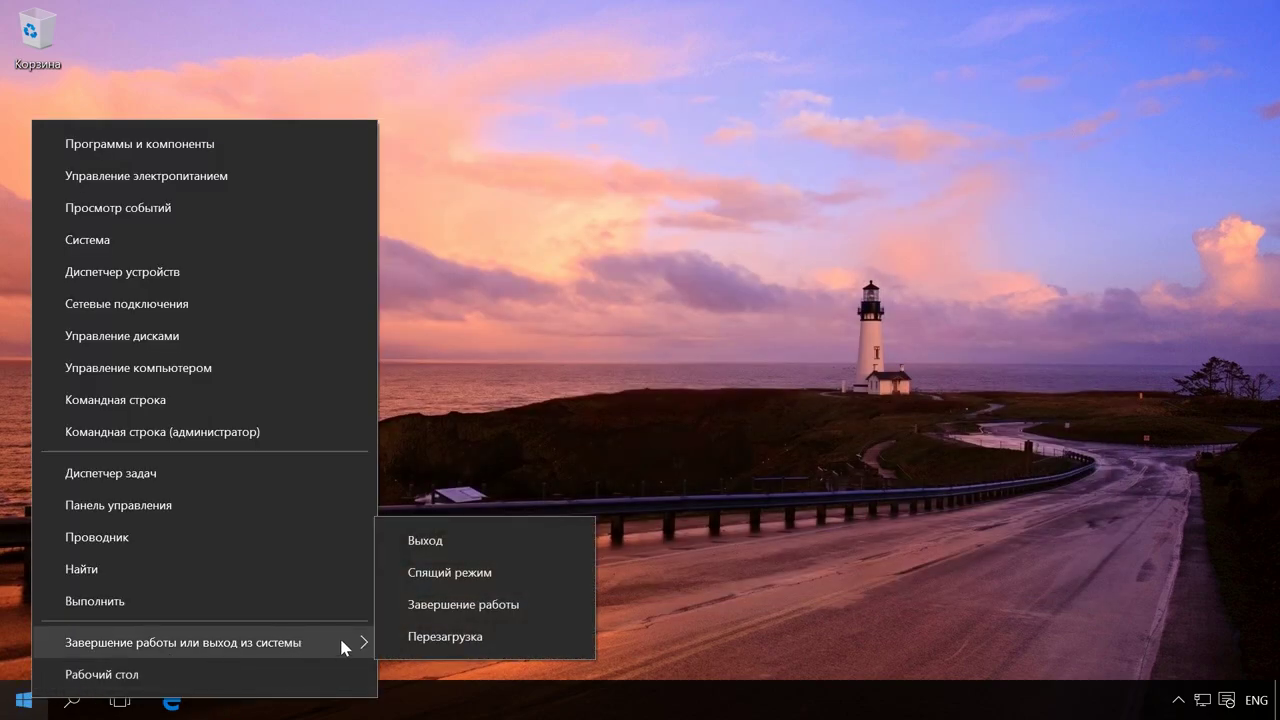
click(505, 650)
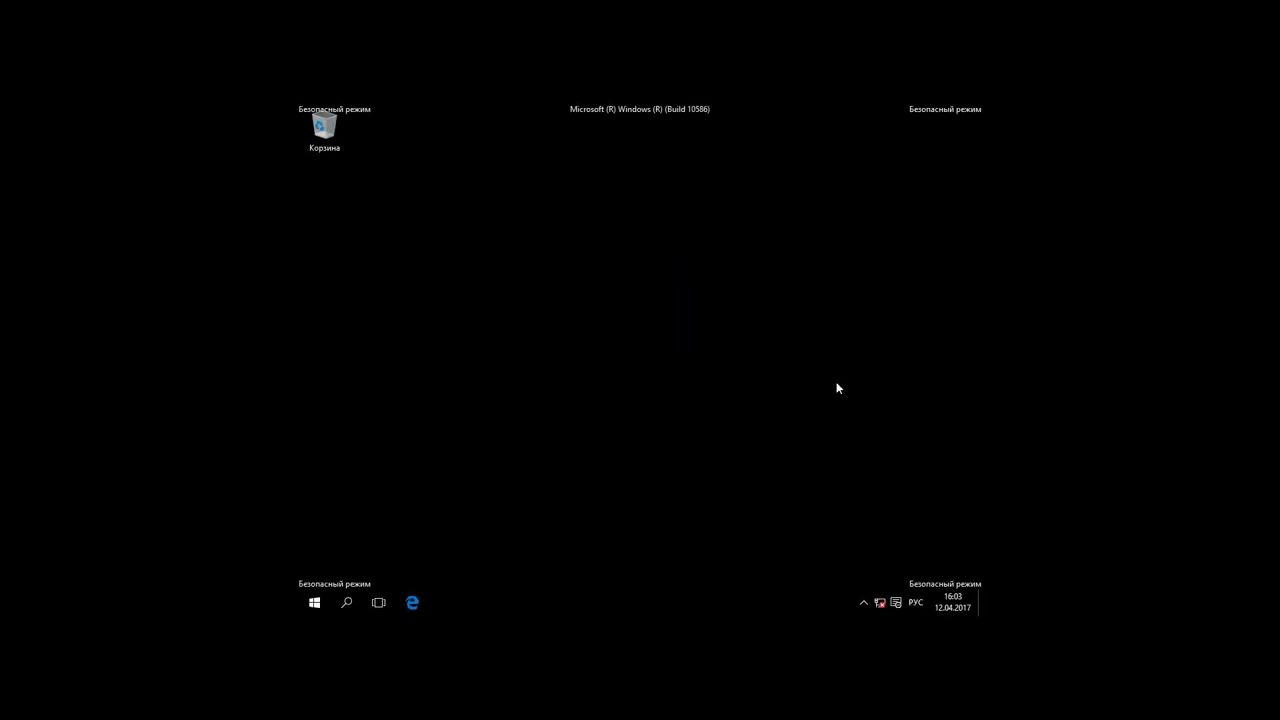
- Run bcdedit /deletevalue {current} safeboot in an administrator Command Prompt in Safe Mode, and close the prompt
right_click(315, 603)
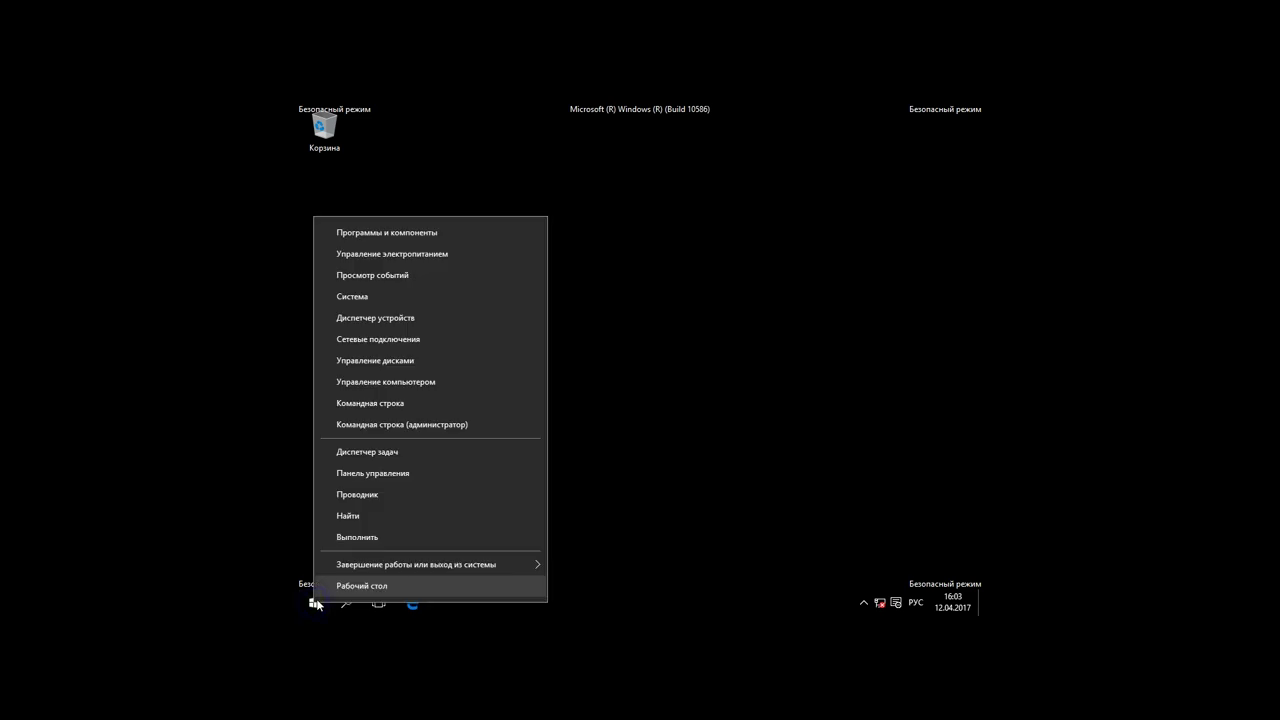
click(467, 426)
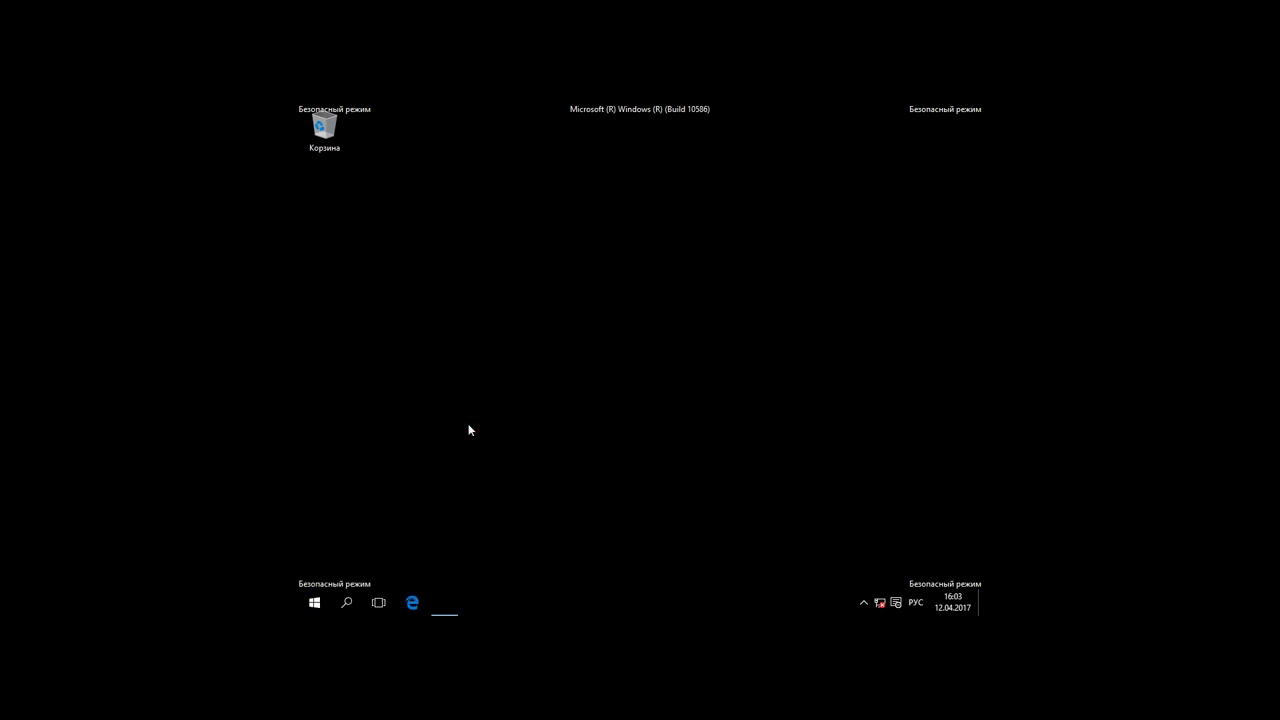
key(alt+shift)
text(bcdedit)
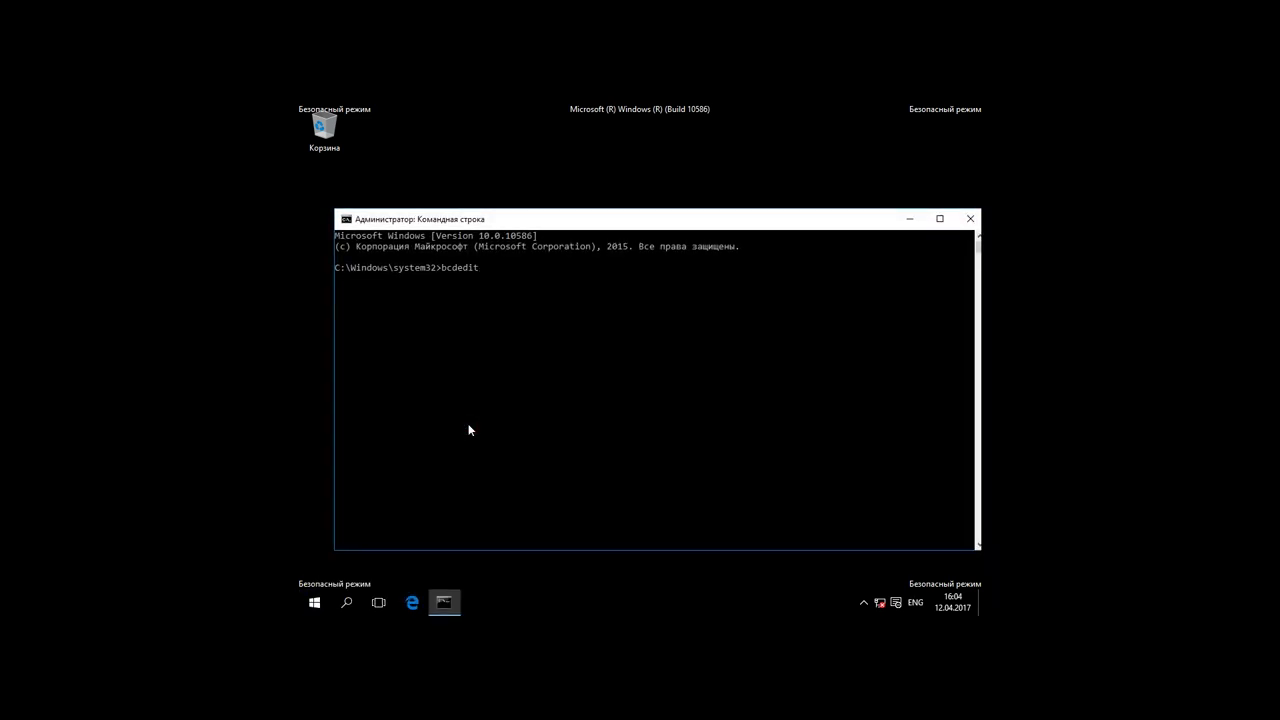
text( /deletevalue {current} safeboot)
key(Return)
click(969, 218)
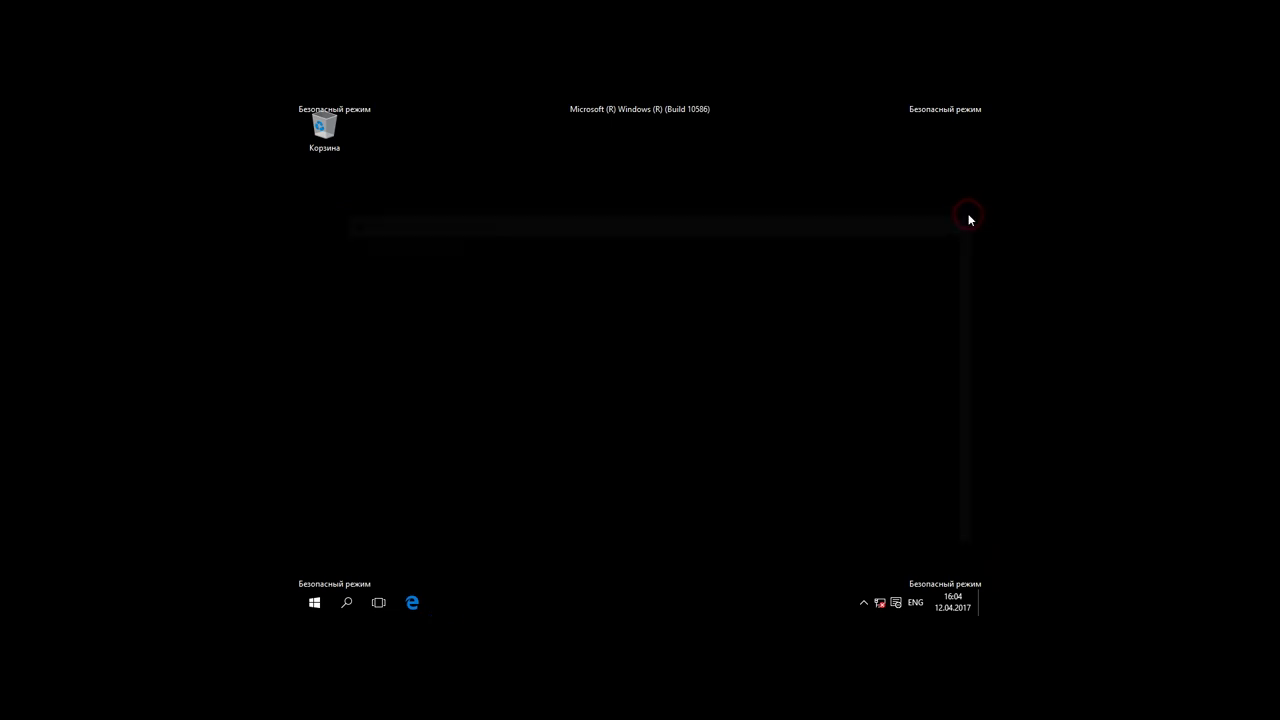
- Restart the computer from Safe Mode with the forced safe boot setting removed
right_click(314, 602)
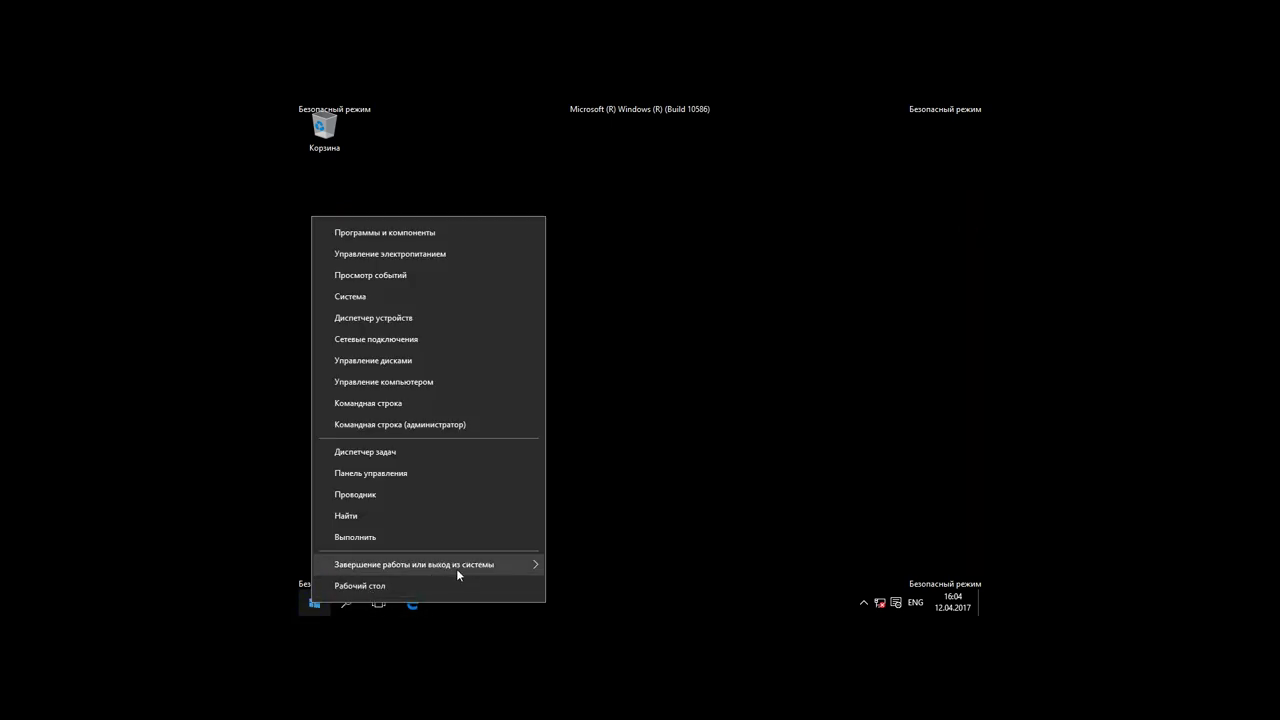
mouse_move(488, 564)
click(572, 562)
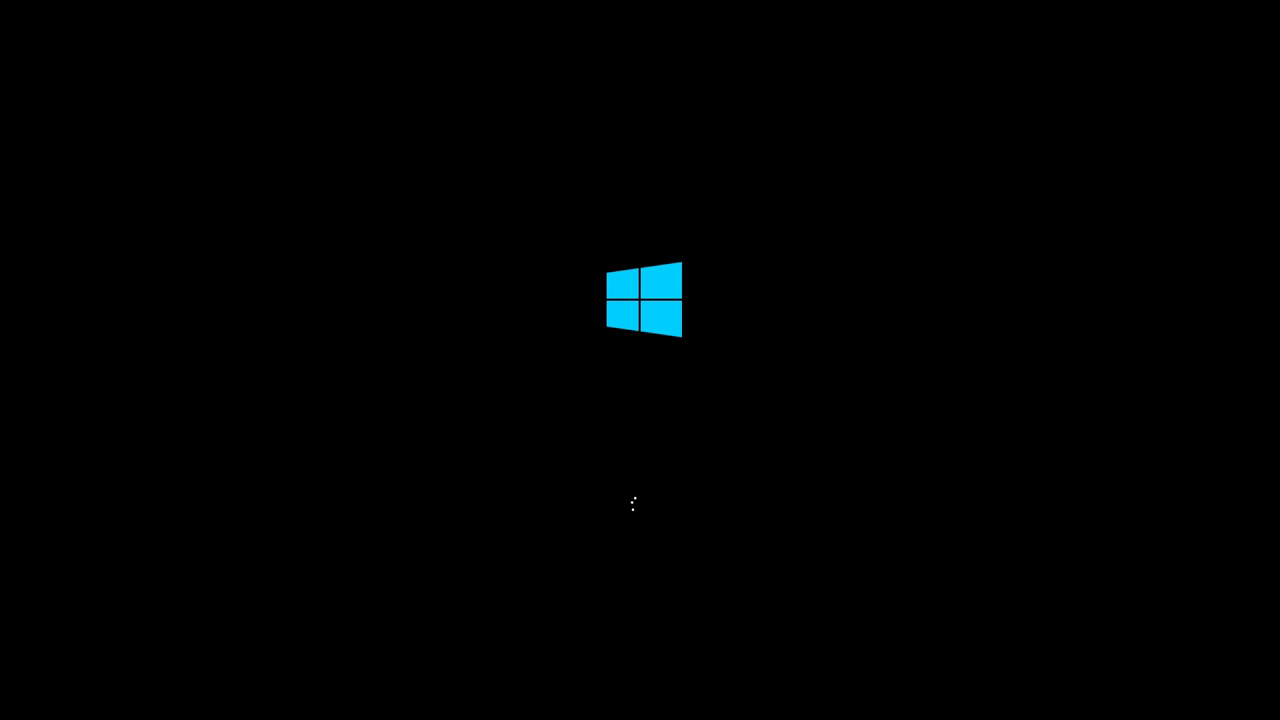